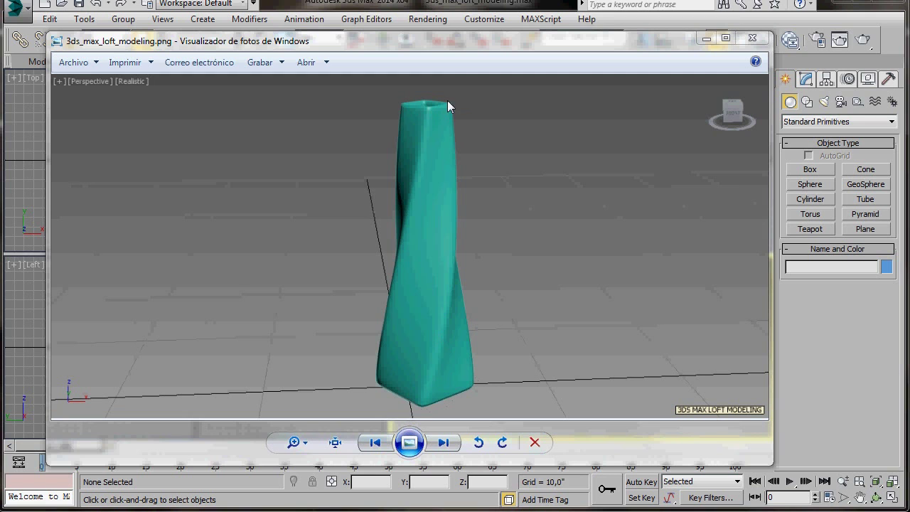
# Close the twisted teal vase reference picture in Windows Photo Viewer
pyautogui.click(750, 40)
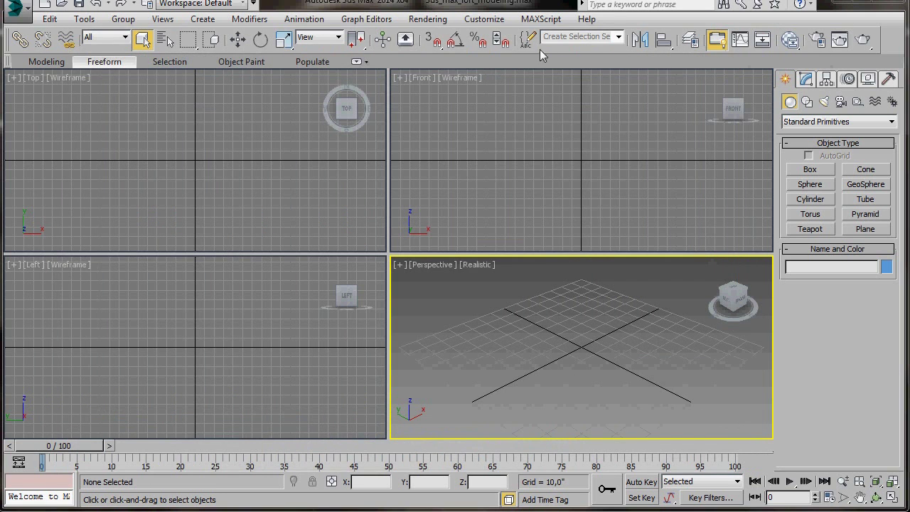
# Set the display units to US Standard Decimal Inches in Units Setup
pyautogui.click(482, 22)
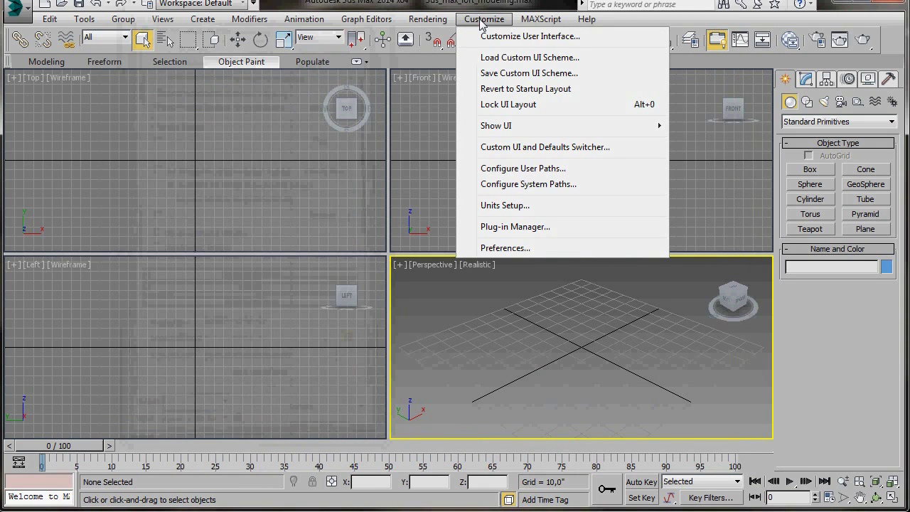
pyautogui.click(489, 205)
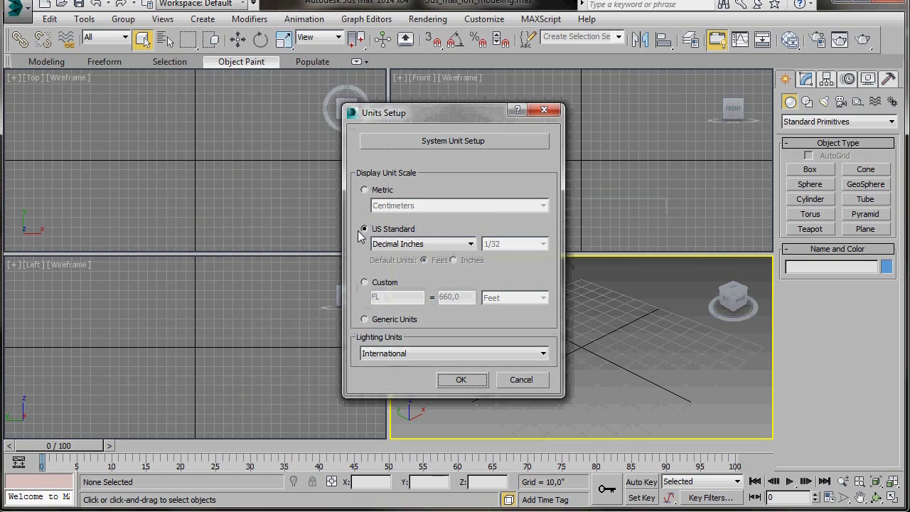
pyautogui.click(462, 380)
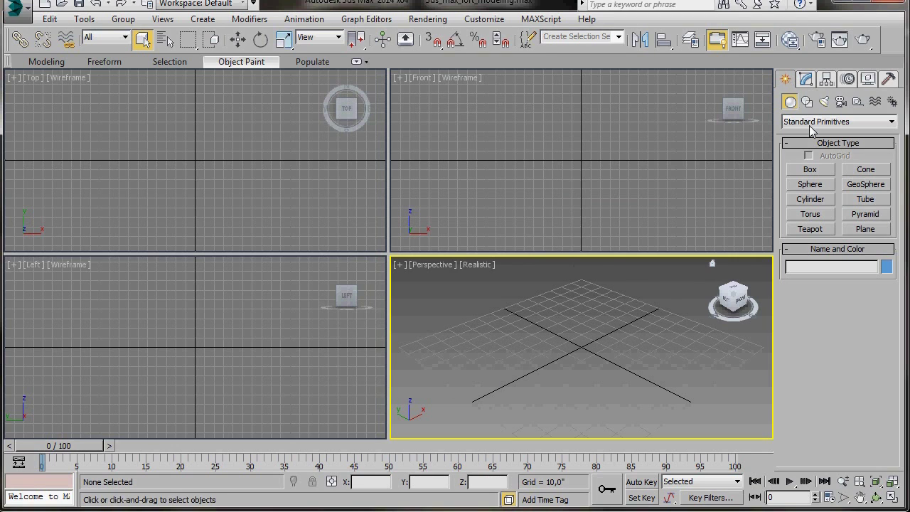
# Create Box001 in the Front view with Length 20, Width 2 and Height 2
pyautogui.click(810, 171)
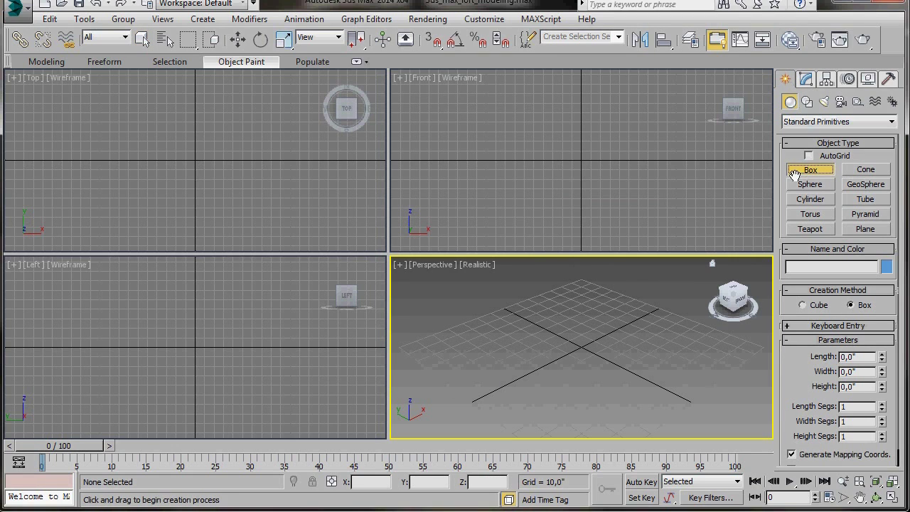
pyautogui.moveTo(582, 93); pyautogui.dragTo(589, 159)
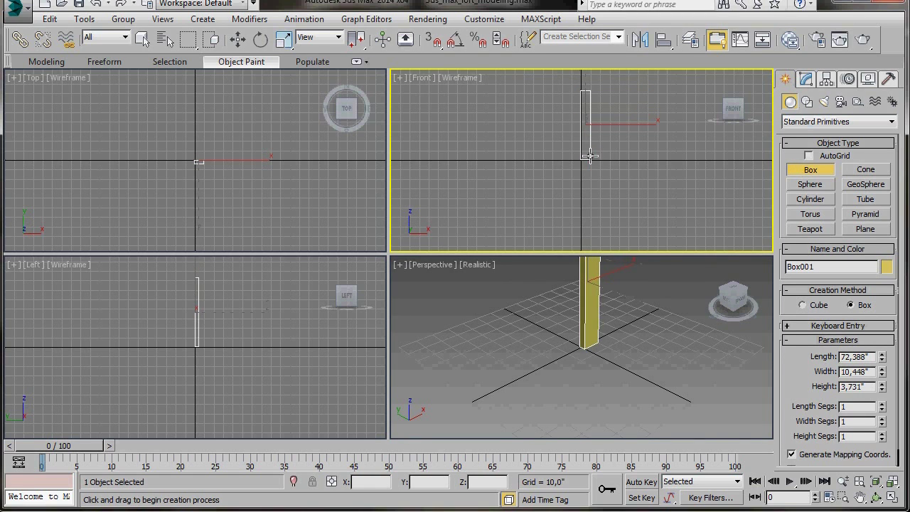
pyautogui.click(806, 79)
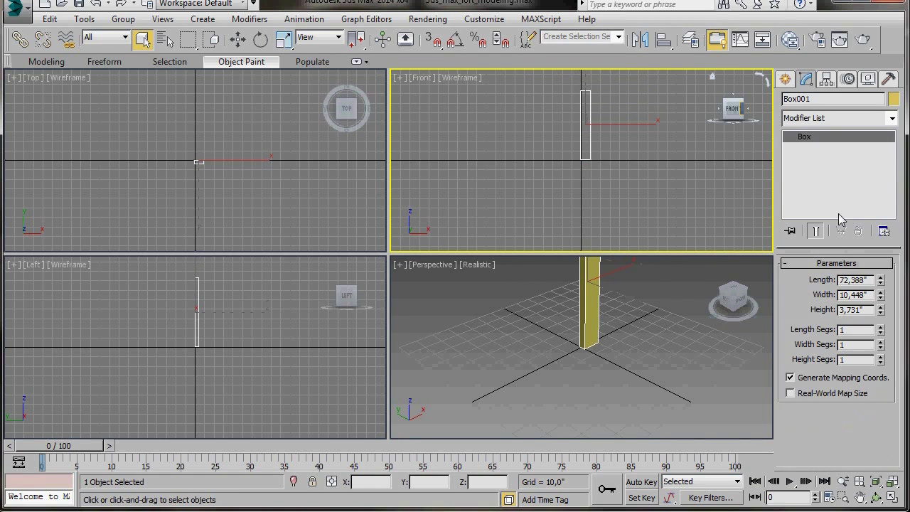
pyautogui.doubleClick(871, 280)
pyautogui.write('20')
pyautogui.doubleClick(870, 294)
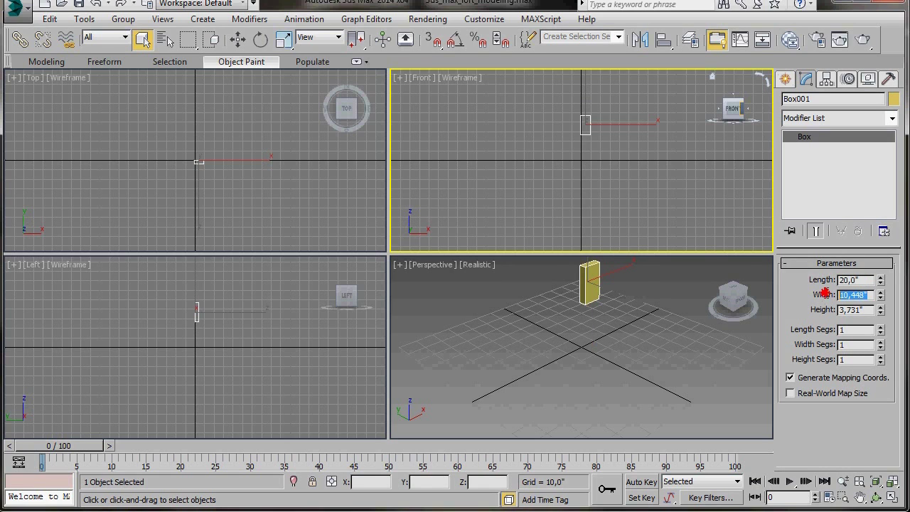
pyautogui.write('2')
pyautogui.doubleClick(868, 310)
pyautogui.write('2')
pyautogui.press('Return')
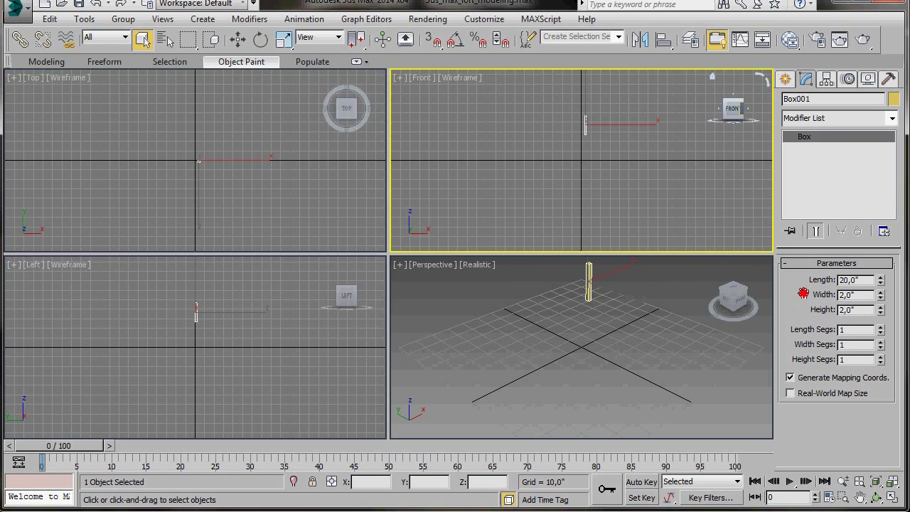
# Zero the box's X and Z positions using Select and Move
pyautogui.click(237, 41)
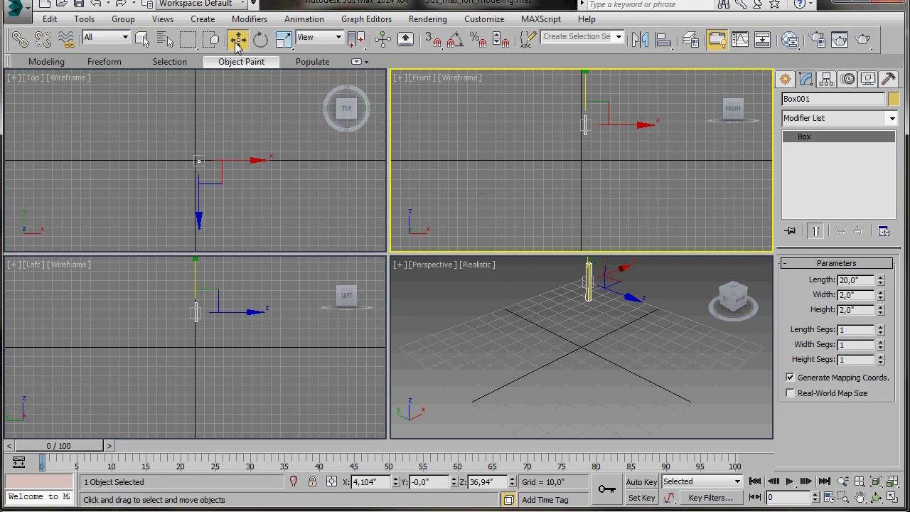
pyautogui.rightClick(395, 484)
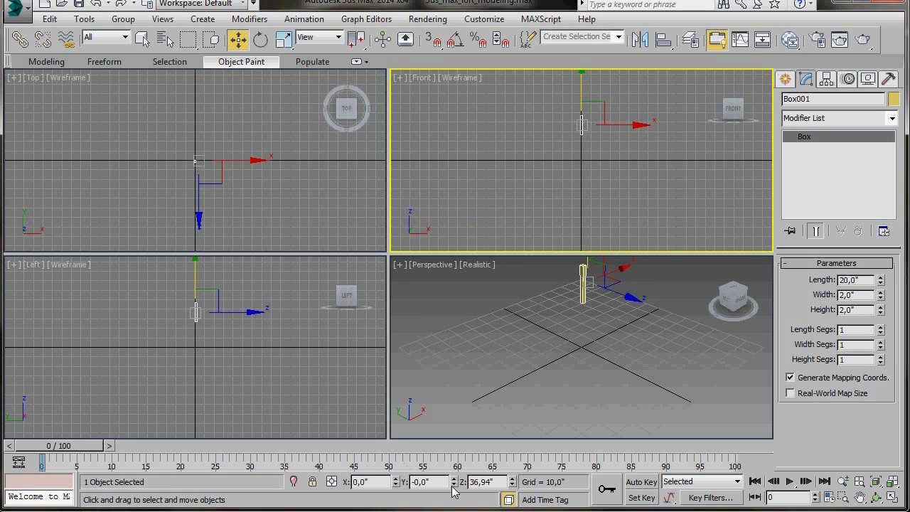
pyautogui.rightClick(511, 485)
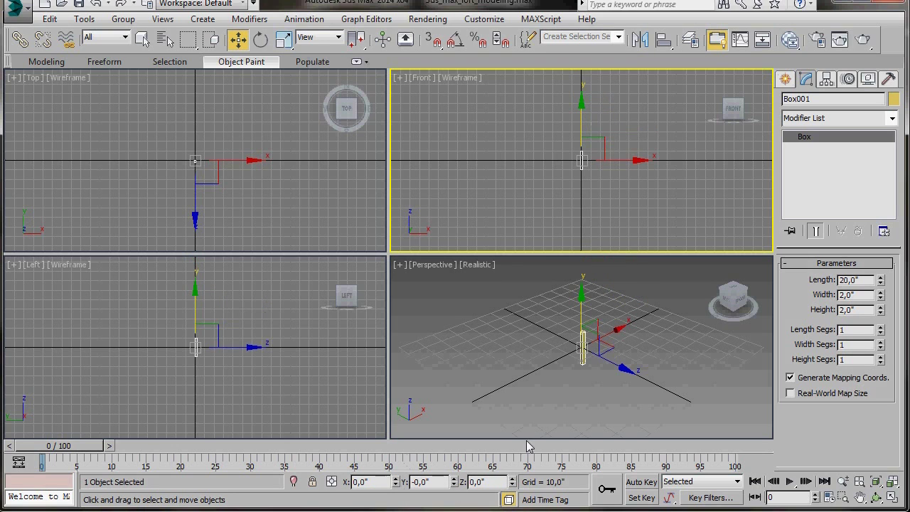
# Raise the box to about Z 10.088 so it stands on the ground, nudged slightly left
pyautogui.press('z')
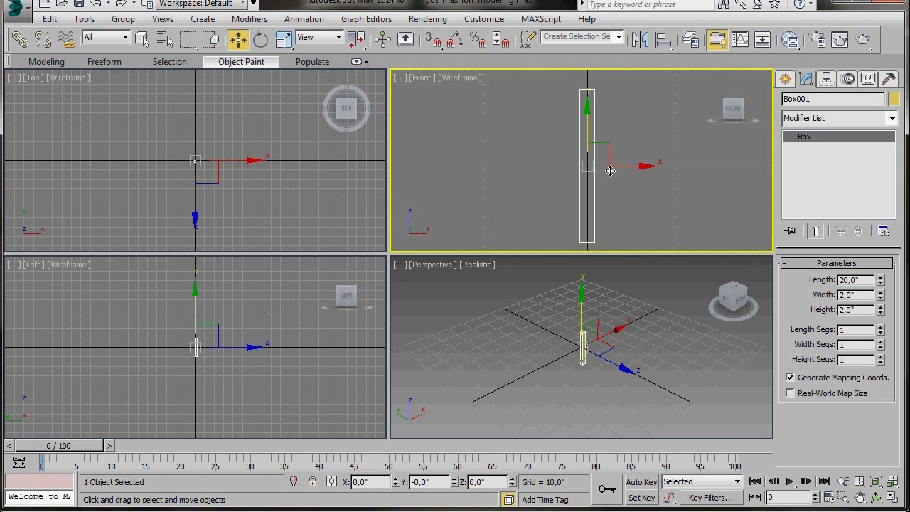
pyautogui.scroll(-3, 619, 193)
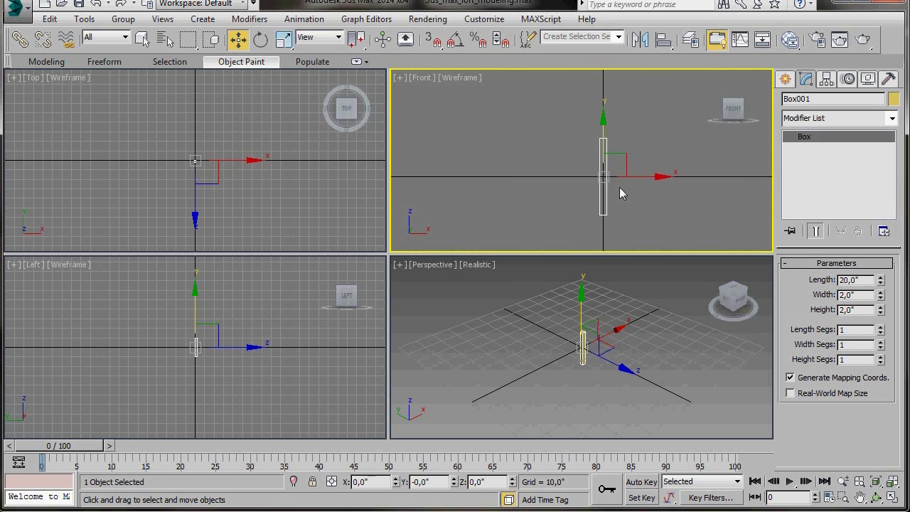
pyautogui.moveTo(583, 164); pyautogui.dragTo(581, 126)
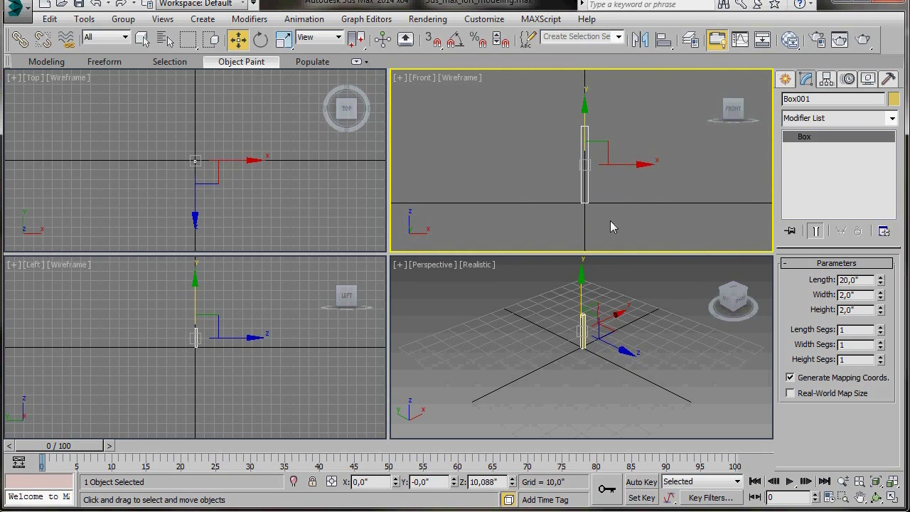
pyautogui.moveTo(613, 227); pyautogui.dragTo(605, 235, button='middle')
pyautogui.moveTo(766, 126)
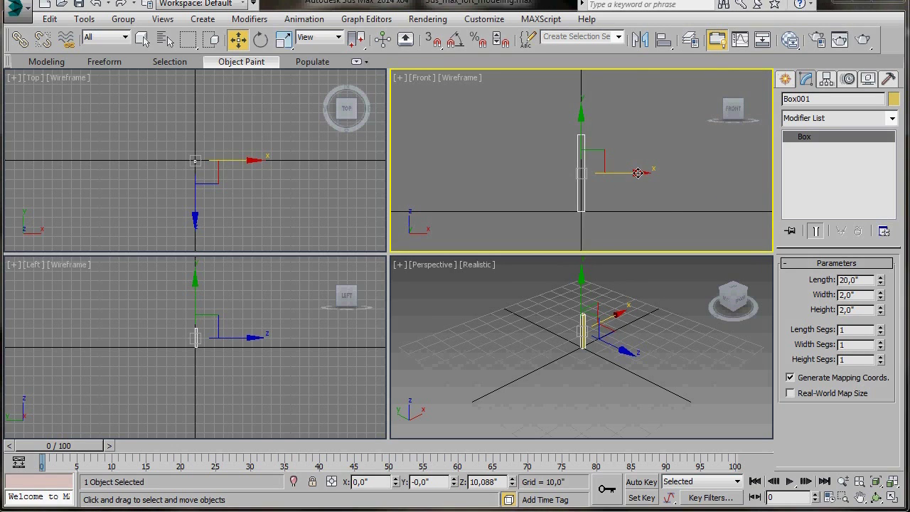
pyautogui.moveTo(637, 173); pyautogui.dragTo(632, 173)
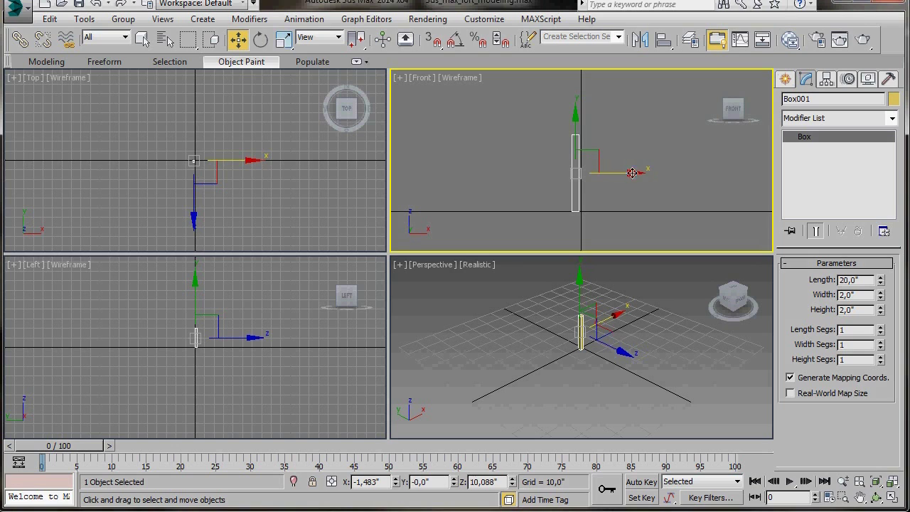
# Maximize the Front view and draw a vertical line beside the box
pyautogui.hotkey('alt', 'w')
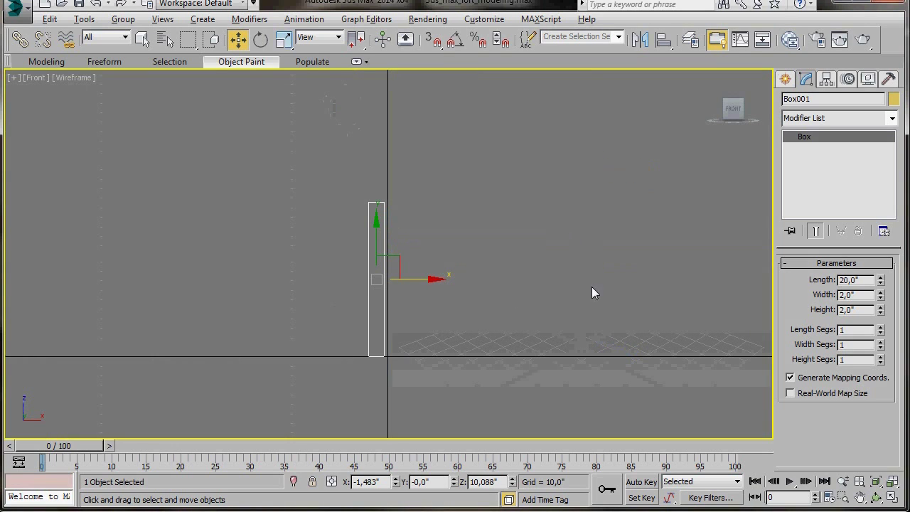
pyautogui.click(786, 79)
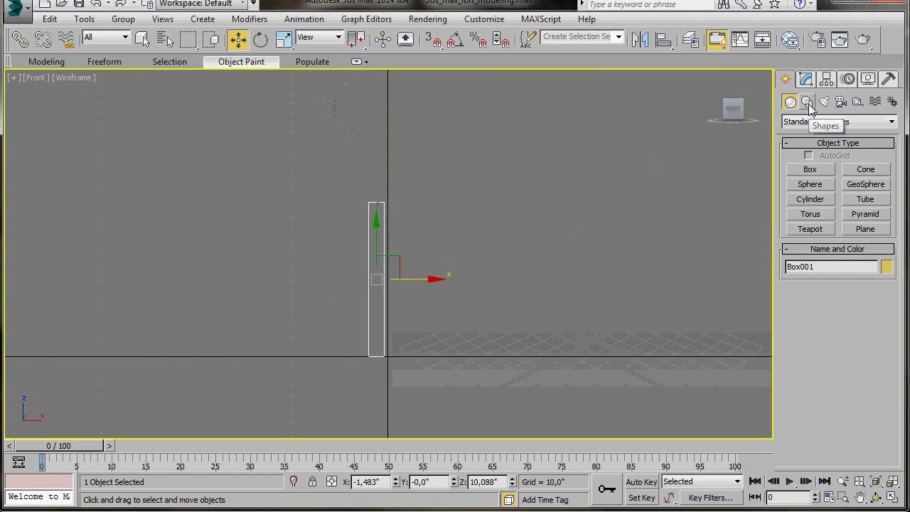
pyautogui.click(807, 102)
pyautogui.click(810, 183)
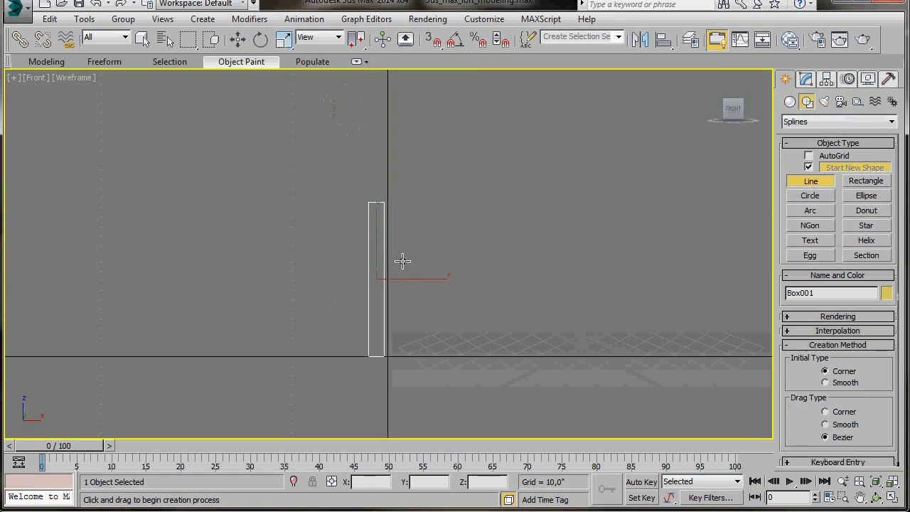
pyautogui.click(397, 204)
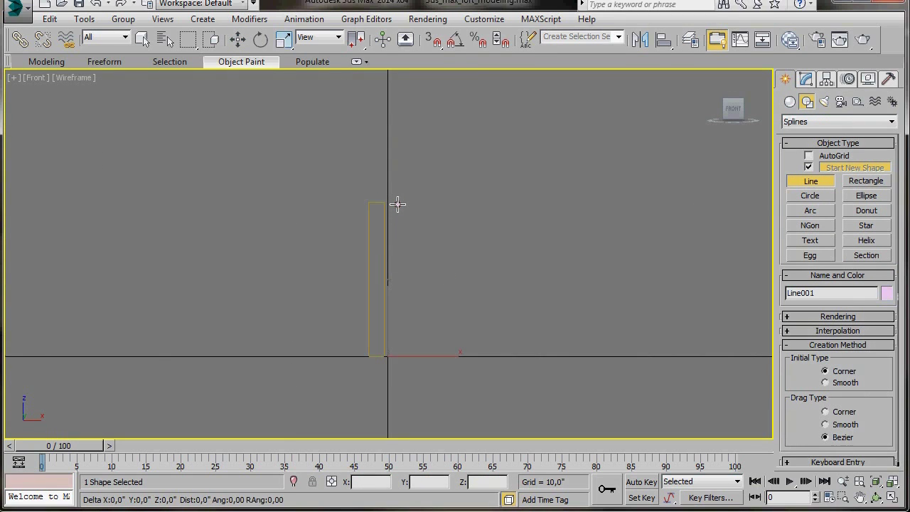
pyautogui.keyDown('shift'); pyautogui.click(410, 355); pyautogui.keyUp('shift')
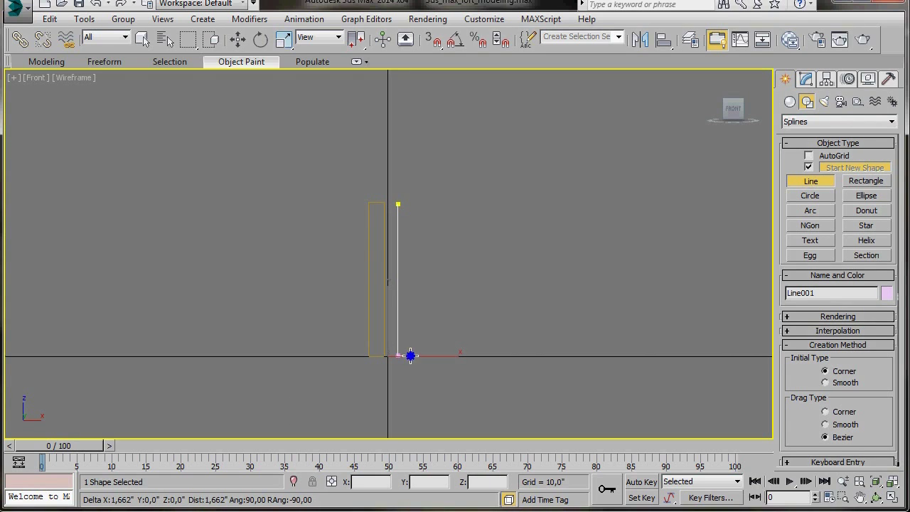
pyautogui.rightClick(411, 356)
pyautogui.rightClick(411, 358)
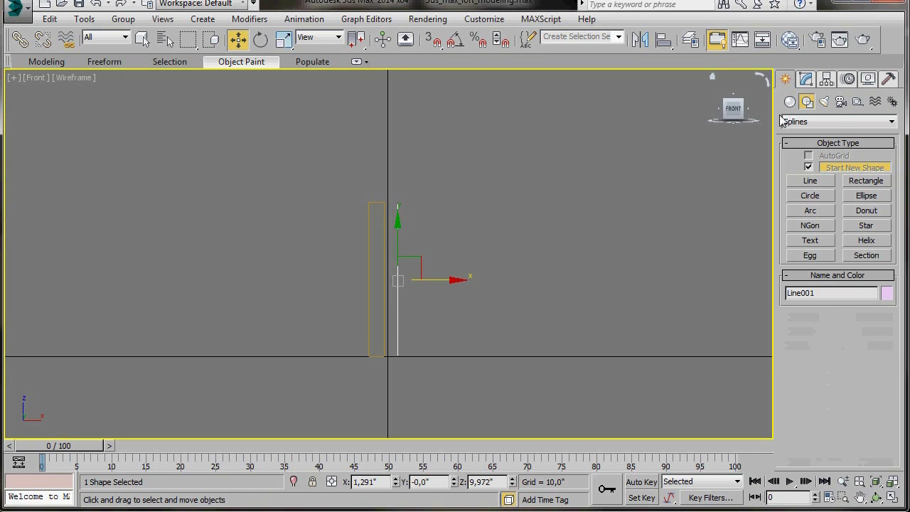
# Create an NGon to the right with Radius 3.5 and 4 sides
pyautogui.click(809, 228)
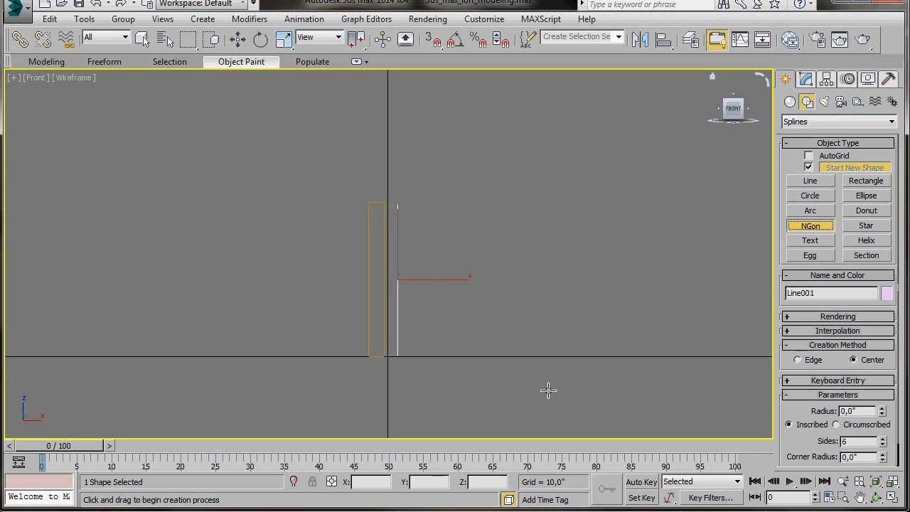
pyautogui.moveTo(508, 306); pyautogui.dragTo(512, 339)
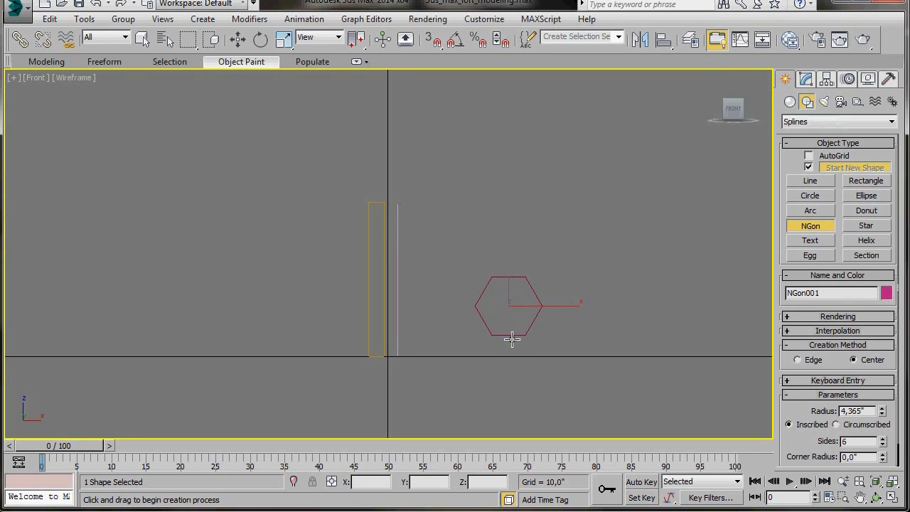
pyautogui.click(806, 79)
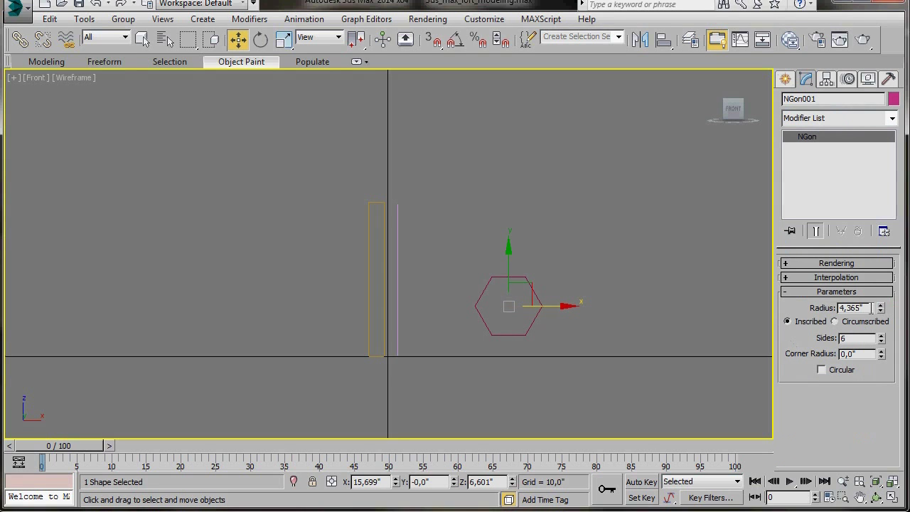
pyautogui.moveTo(869, 308); pyautogui.dragTo(831, 312)
pyautogui.write('3,5')
pyautogui.click(882, 342)
pyautogui.click(882, 342)
pyautogui.click(530, 337)
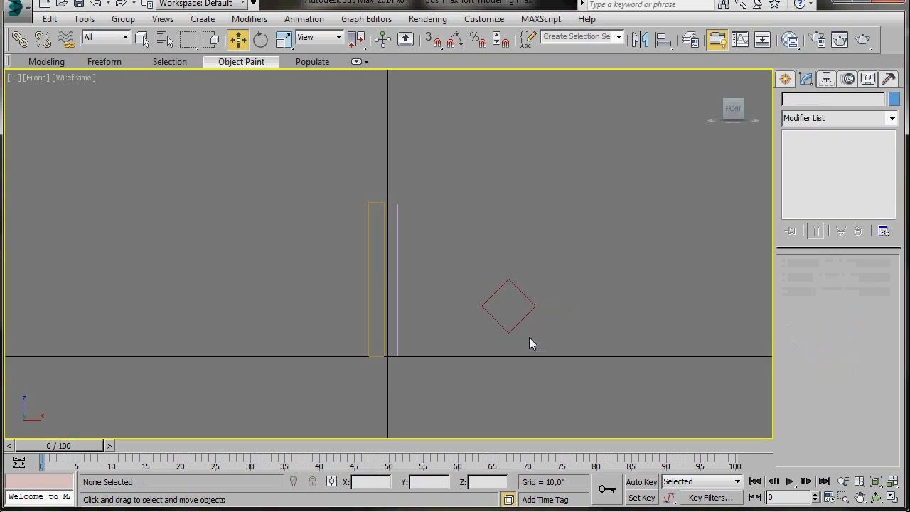
pyautogui.click(528, 314)
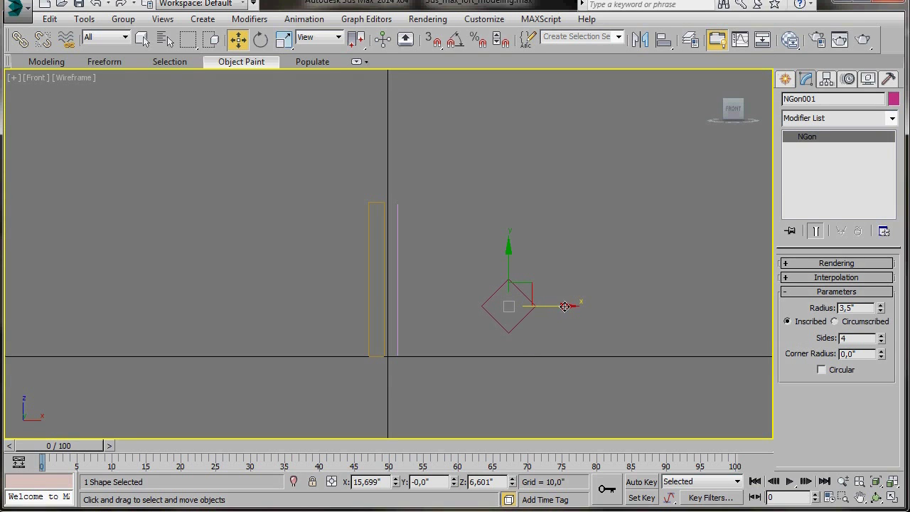
# Clone the diamond NGon into two copies to its right
pyautogui.keyDown('shift'); pyautogui.moveTo(565, 307); pyautogui.dragTo(628, 307); pyautogui.keyUp('shift')
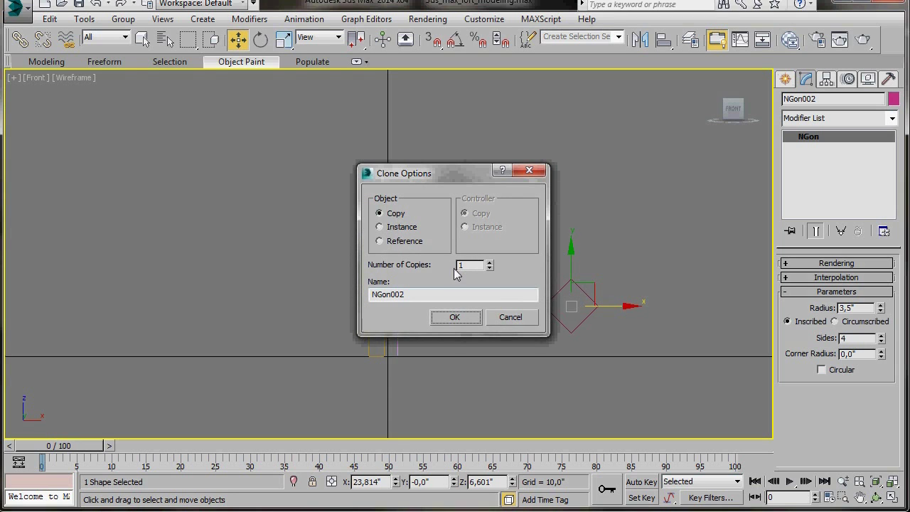
pyautogui.click(490, 265)
pyautogui.click(455, 318)
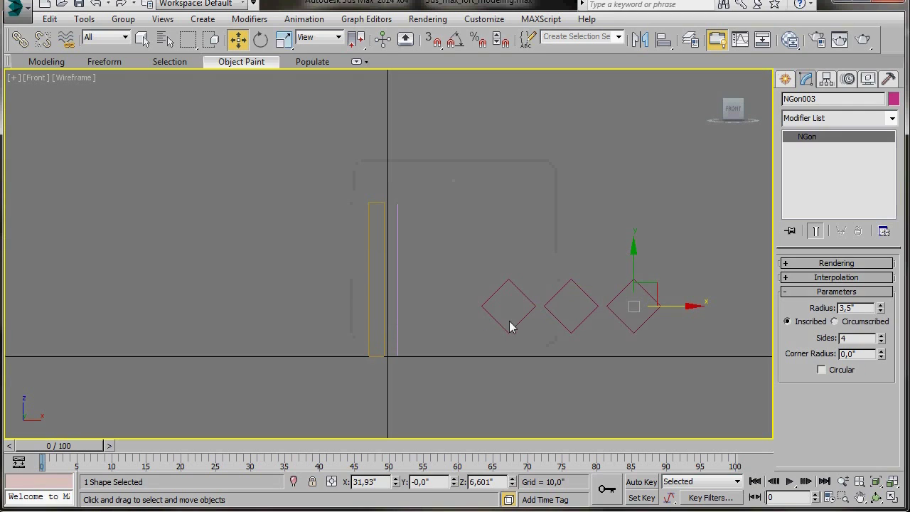
# Set the middle copy's radius to 2.5 and the right copy's to 1.5
pyautogui.click(566, 328)
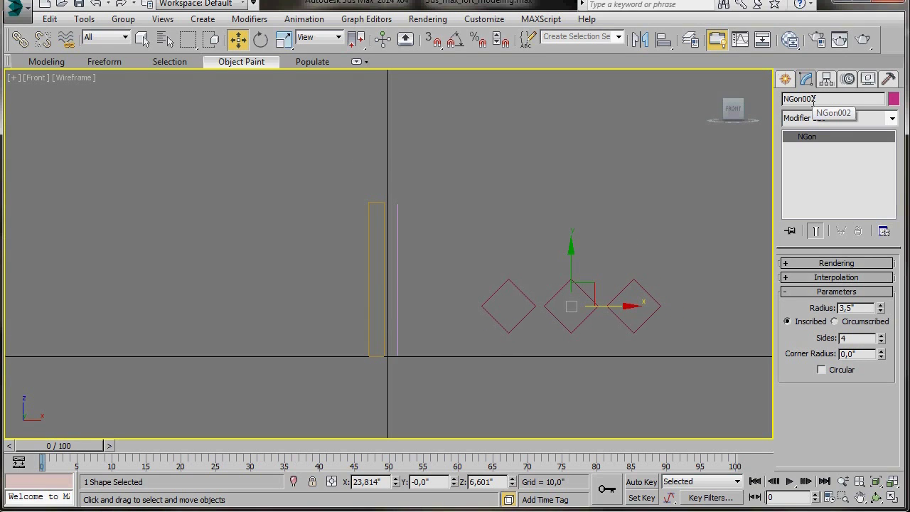
pyautogui.doubleClick(843, 307)
pyautogui.write('2')
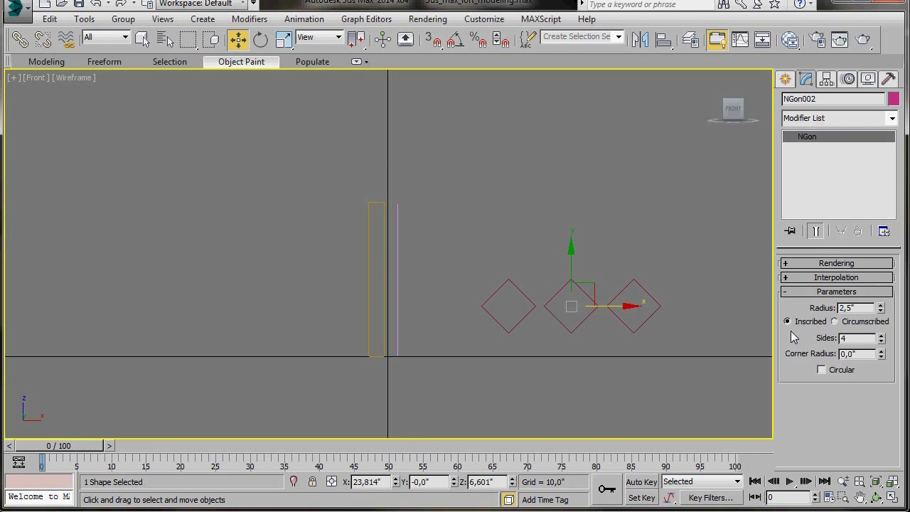
pyautogui.press('Return')
pyautogui.click(645, 324)
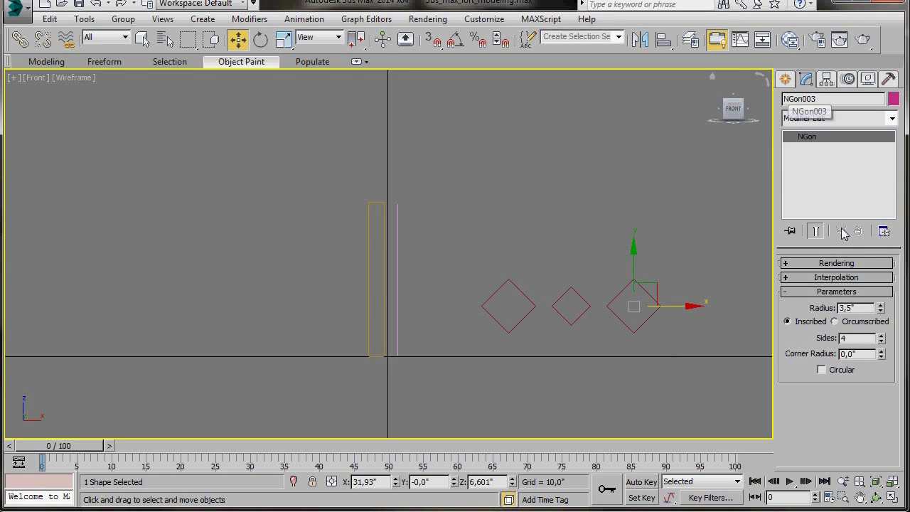
pyautogui.doubleClick(843, 308)
pyautogui.write('1')
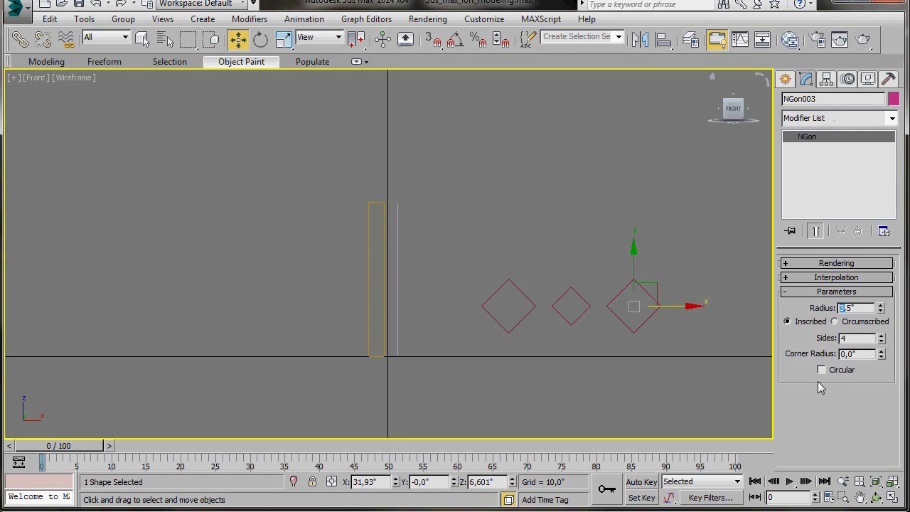
pyautogui.click(661, 345)
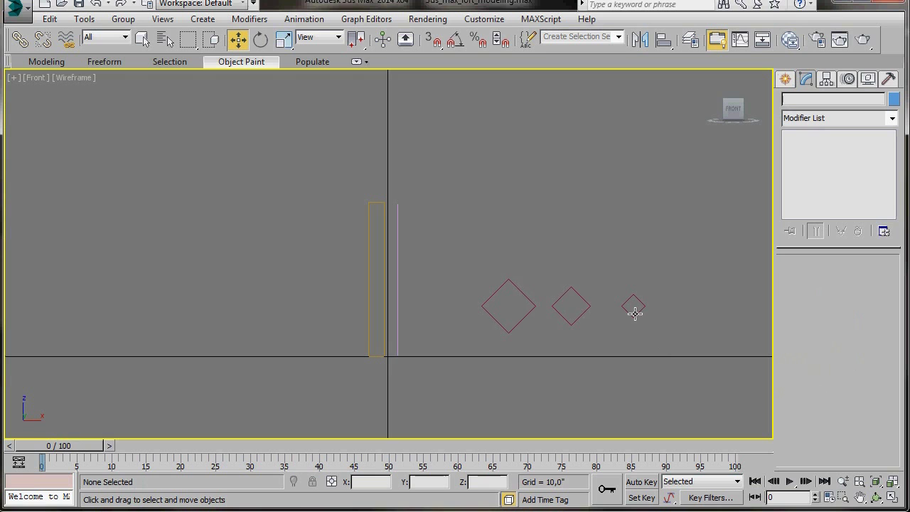
# Restore the four viewports, recenter the Front view on the column, and select Box001
pyautogui.click(398, 348)
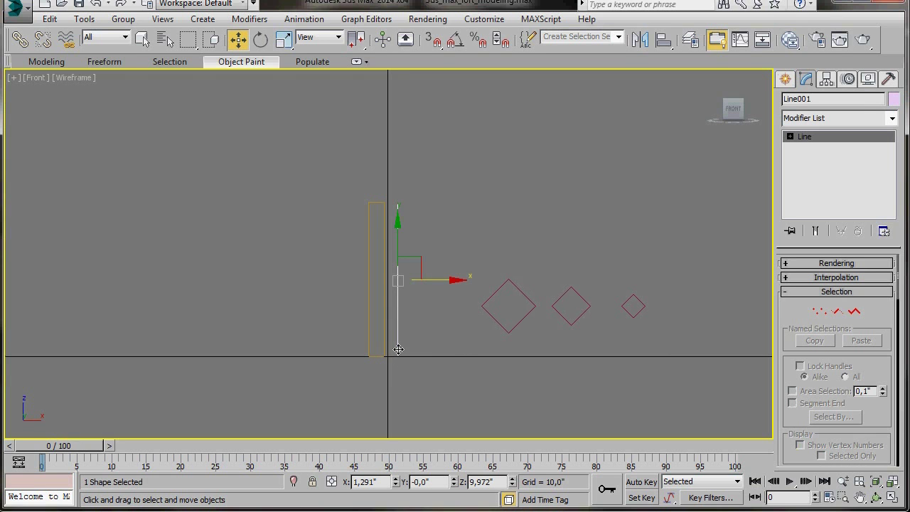
pyautogui.hotkey('alt', 'w')
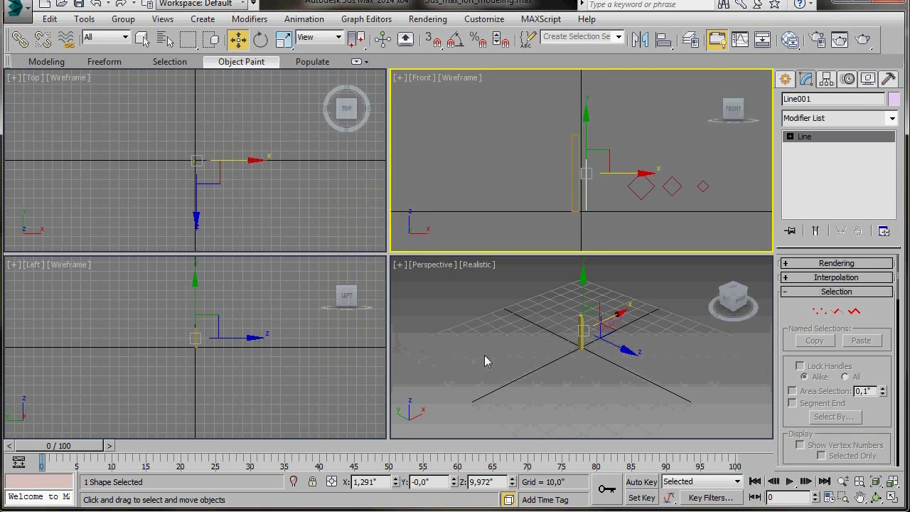
pyautogui.moveTo(488, 360)
pyautogui.mouseDown(button='middle')
pyautogui.moveTo(486, 390)
pyautogui.moveTo(589, 345)
pyautogui.moveTo(474, 367)
pyautogui.moveTo(524, 372)
pyautogui.moveTo(480, 365)
pyautogui.mouseUp(button='middle')
pyautogui.middleClick(544, 205)
pyautogui.scroll(3, 538, 209)
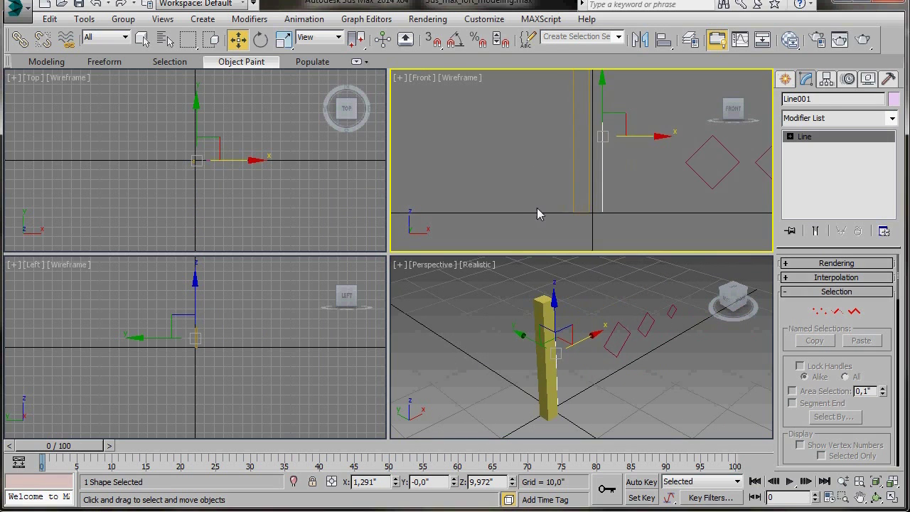
pyautogui.moveTo(541, 215); pyautogui.dragTo(494, 220, button='middle')
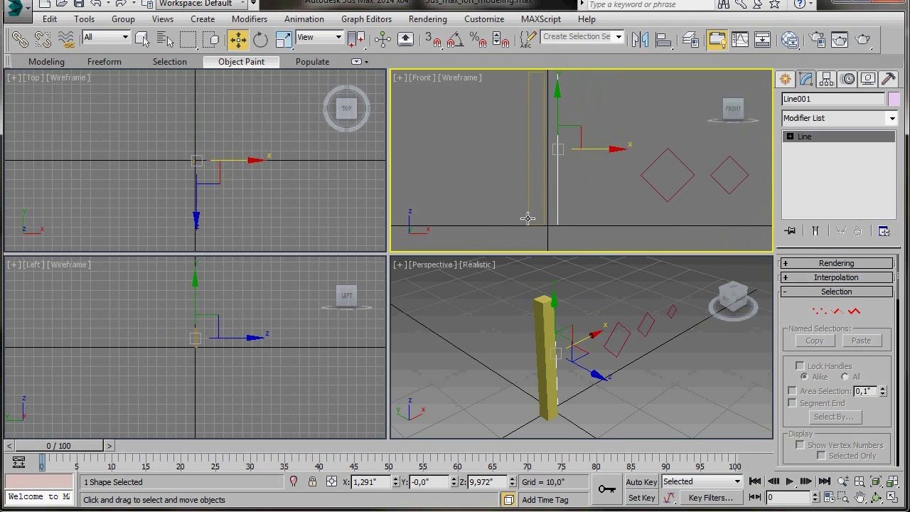
pyautogui.click(527, 218)
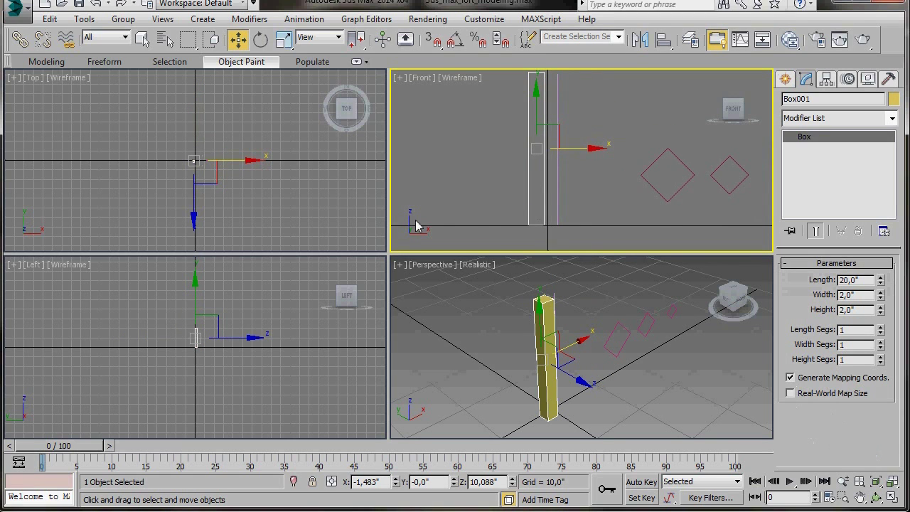
# Delete Box001, select Line001, and start a Loft from Compound Objects
pyautogui.press('Delete')
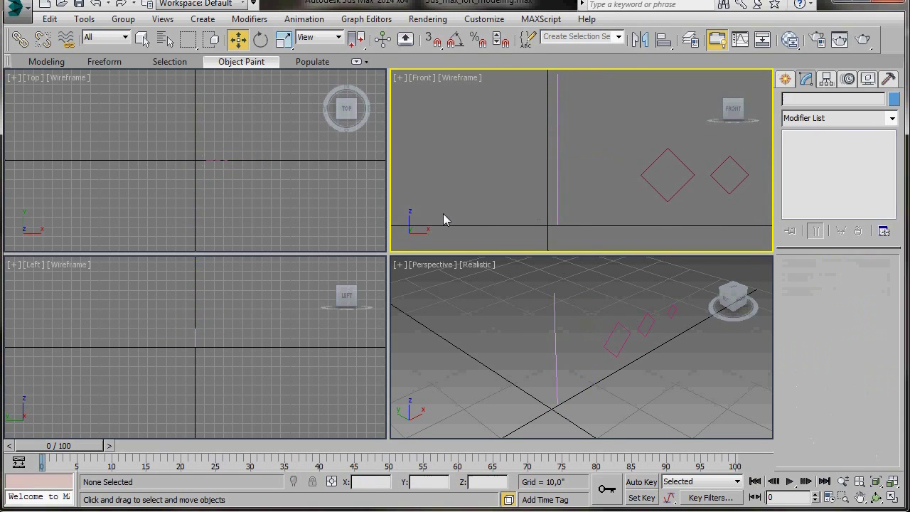
pyautogui.click(554, 314)
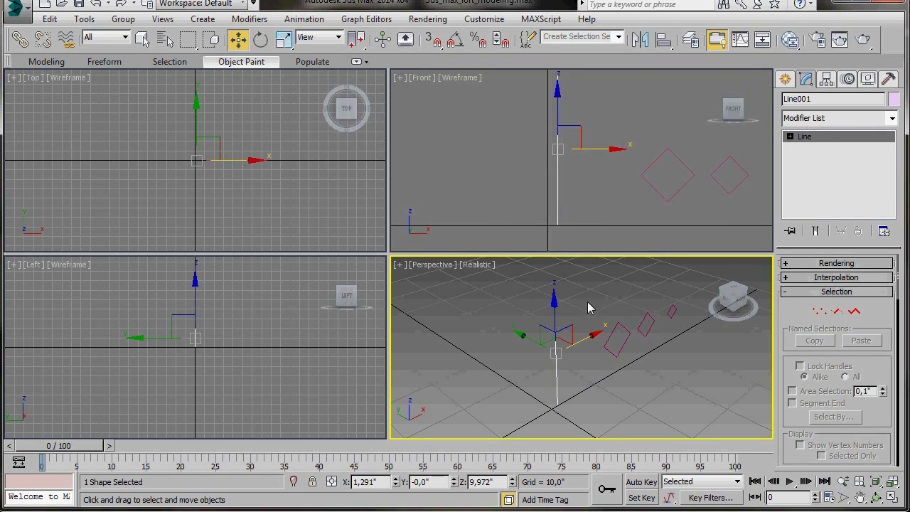
pyautogui.click(785, 79)
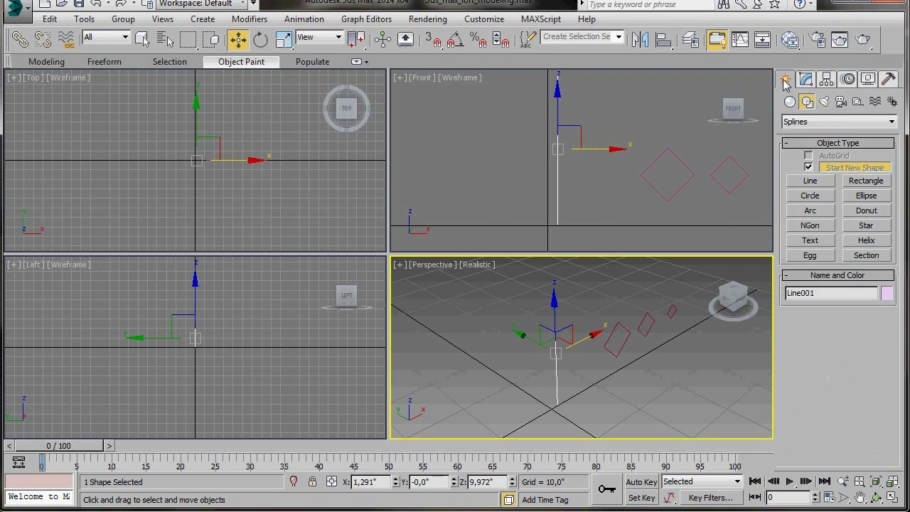
pyautogui.click(790, 102)
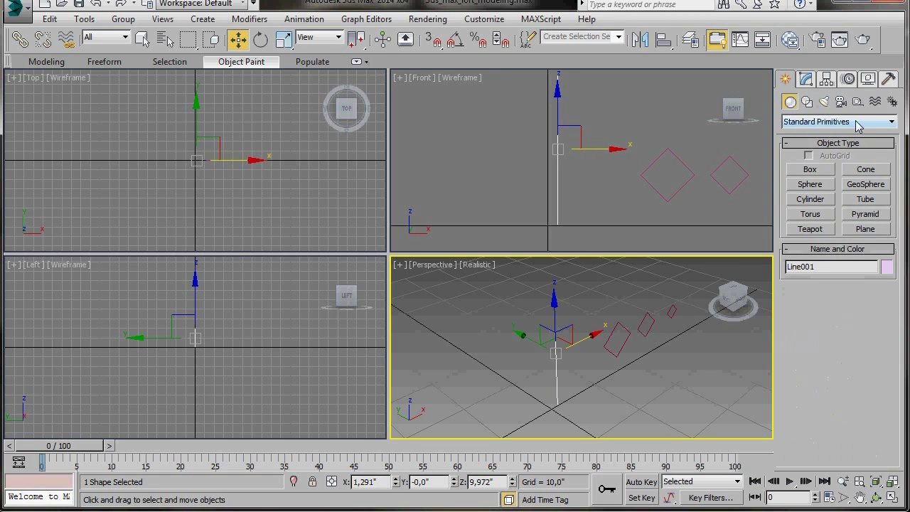
pyautogui.click(891, 122)
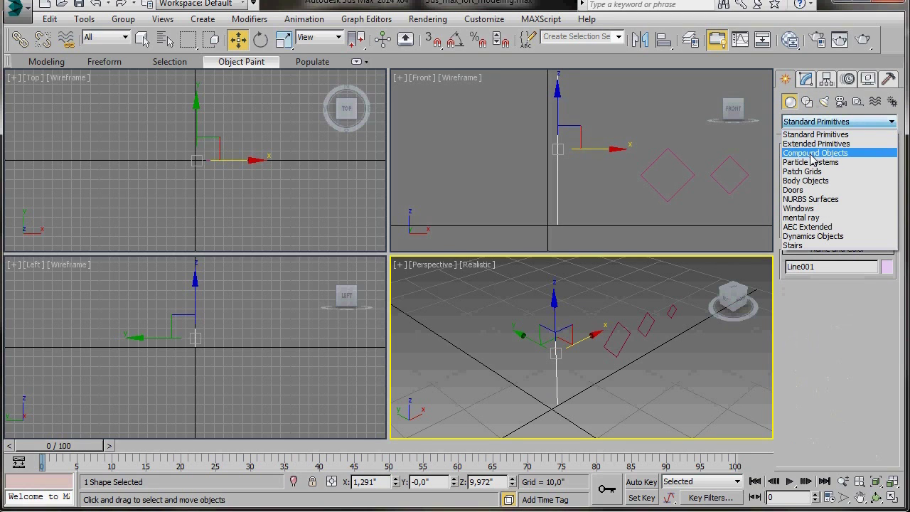
pyautogui.click(810, 154)
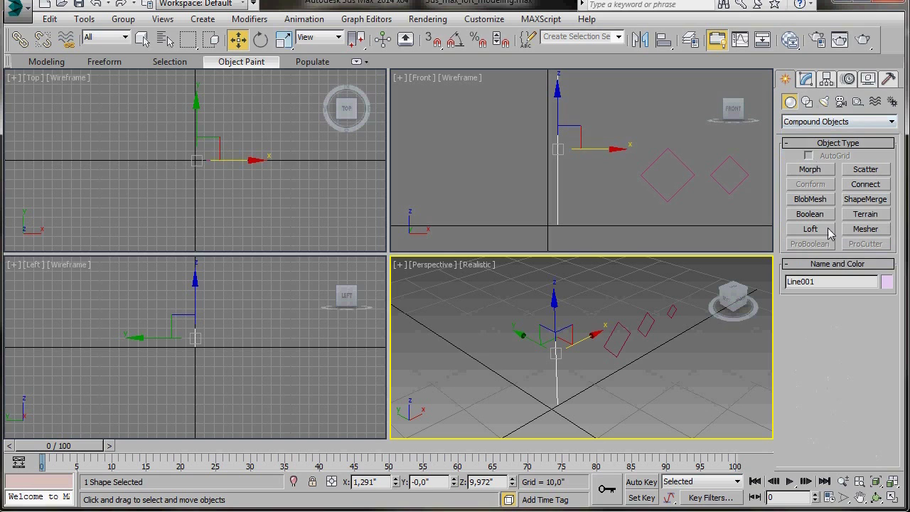
pyautogui.click(813, 231)
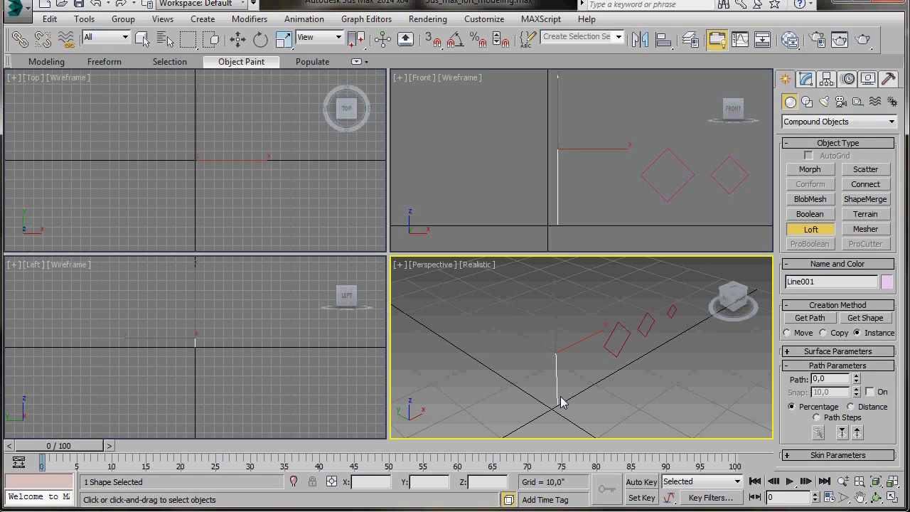
# Loft the smallest diamond at path 0 and the middle diamond at path 50
pyautogui.click(857, 320)
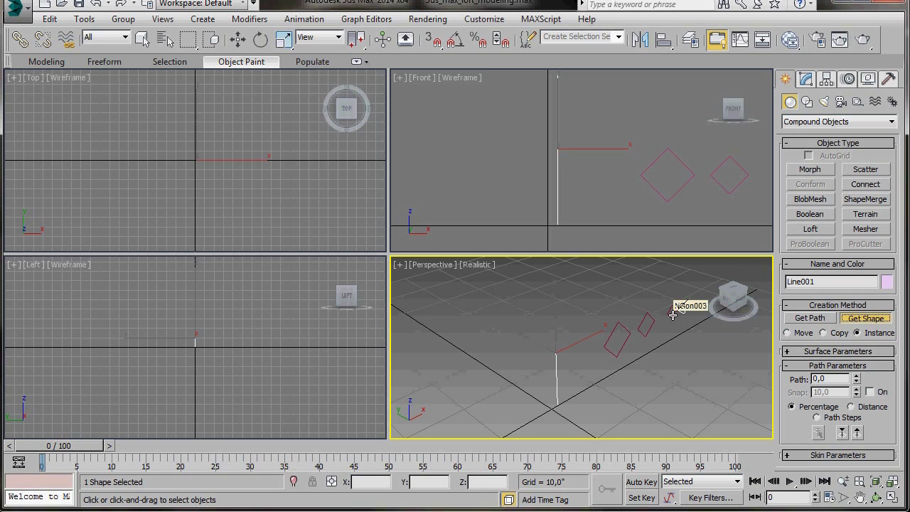
pyautogui.click(673, 315)
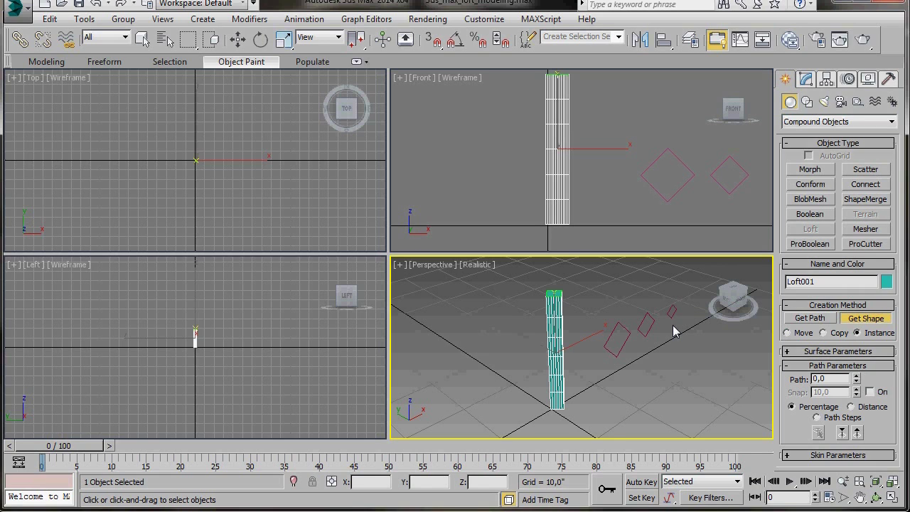
pyautogui.doubleClick(830, 378)
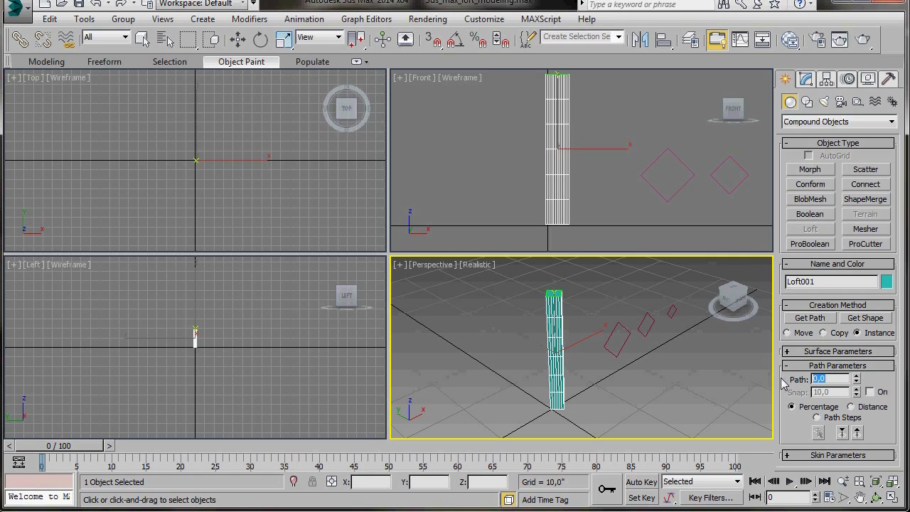
pyautogui.hotkey('alt', 'w')
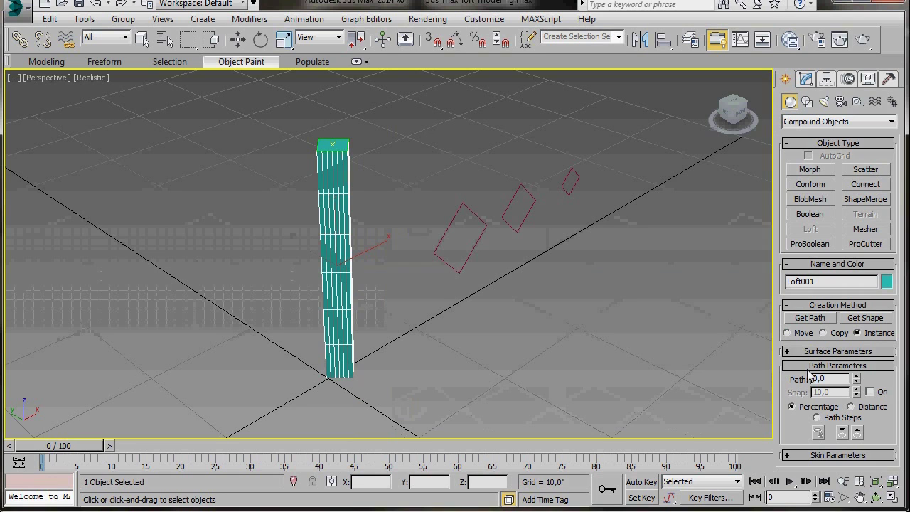
pyautogui.doubleClick(825, 378)
pyautogui.write('50')
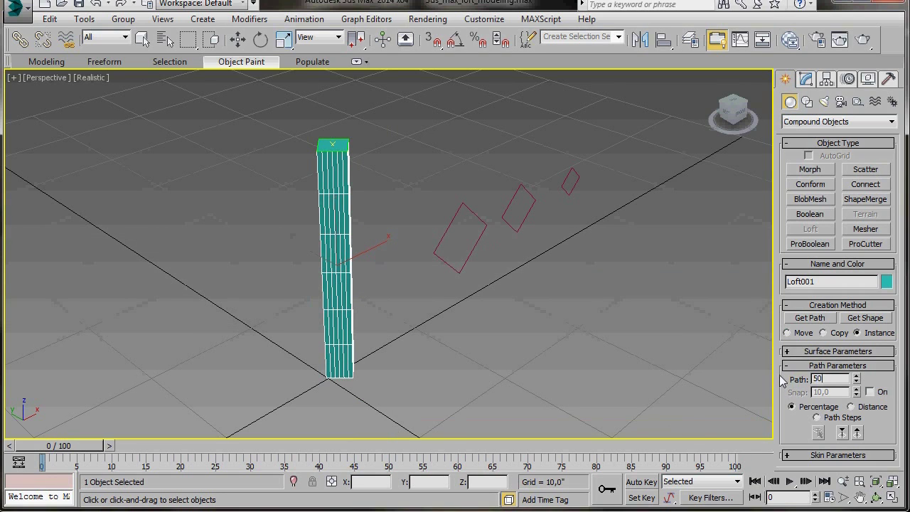
pyautogui.press('Return')
pyautogui.click(854, 320)
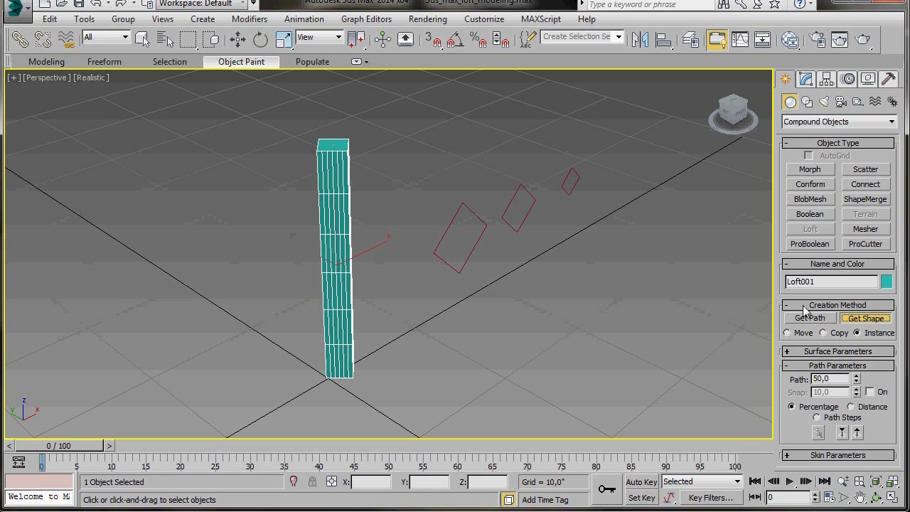
pyautogui.click(533, 203)
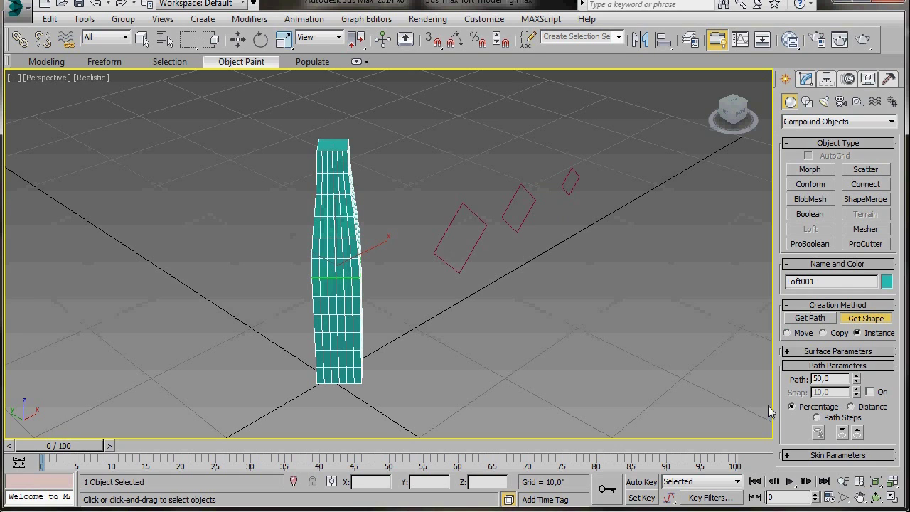
# Add the largest diamond as the loft shape at path 100
pyautogui.click(832, 378)
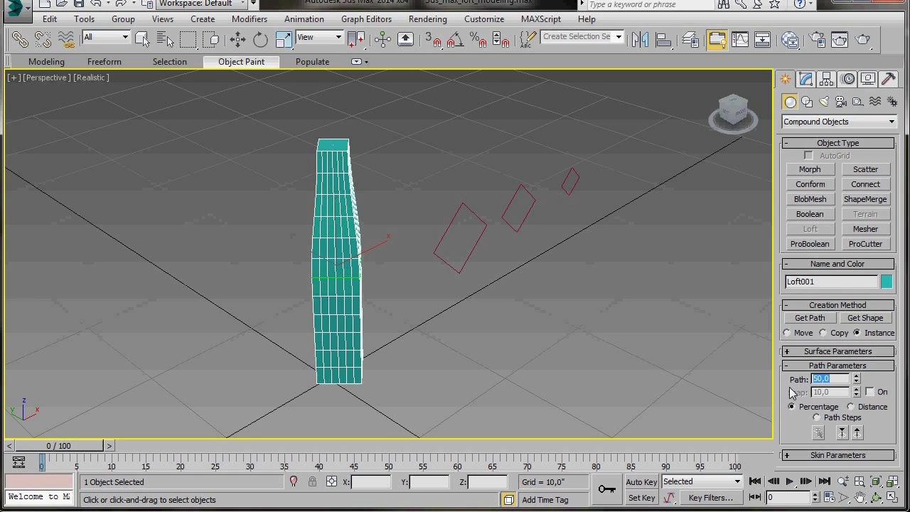
pyautogui.write('100')
pyautogui.click(855, 320)
pyautogui.click(465, 261)
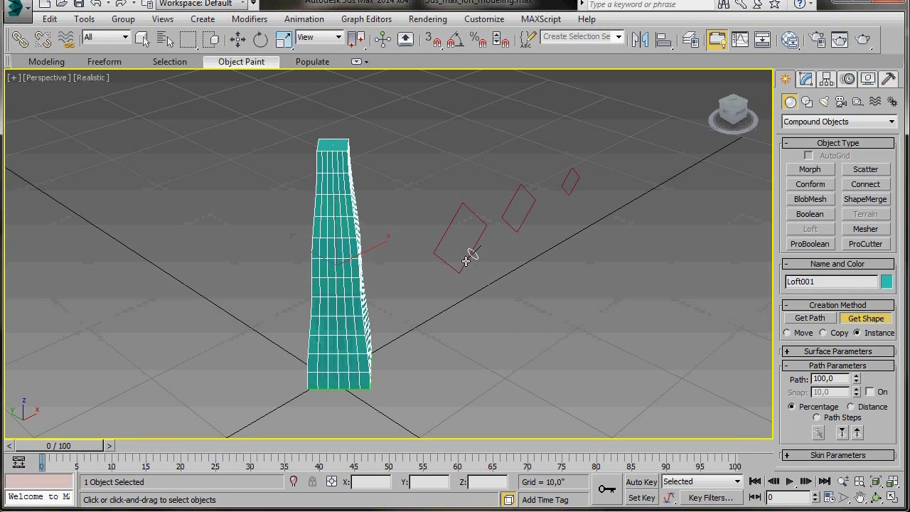
# Open the loft's Skin Parameters and turn off Cap Start to open the top
pyautogui.rightClick(792, 421)
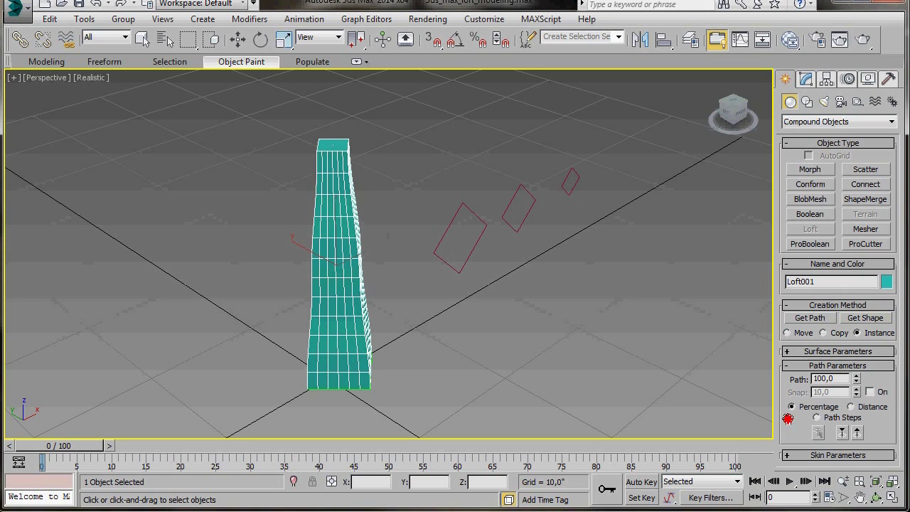
pyautogui.click(787, 456)
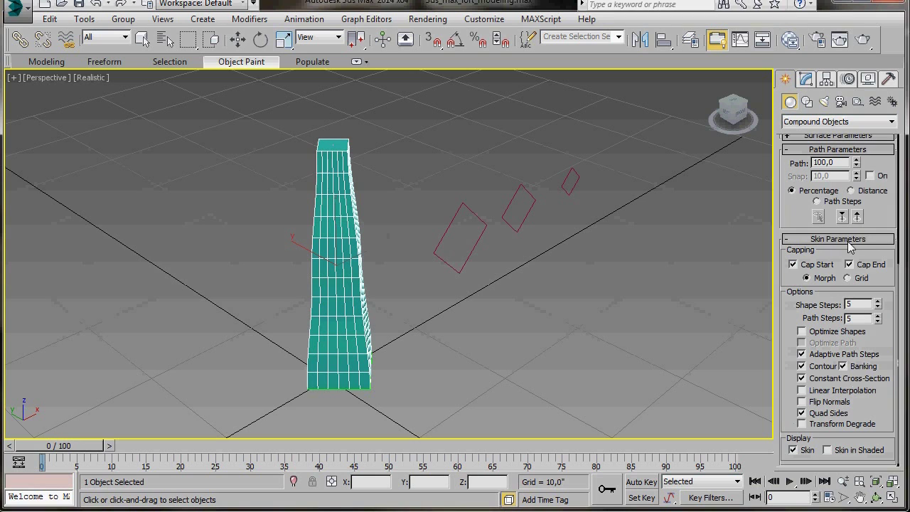
pyautogui.click(793, 265)
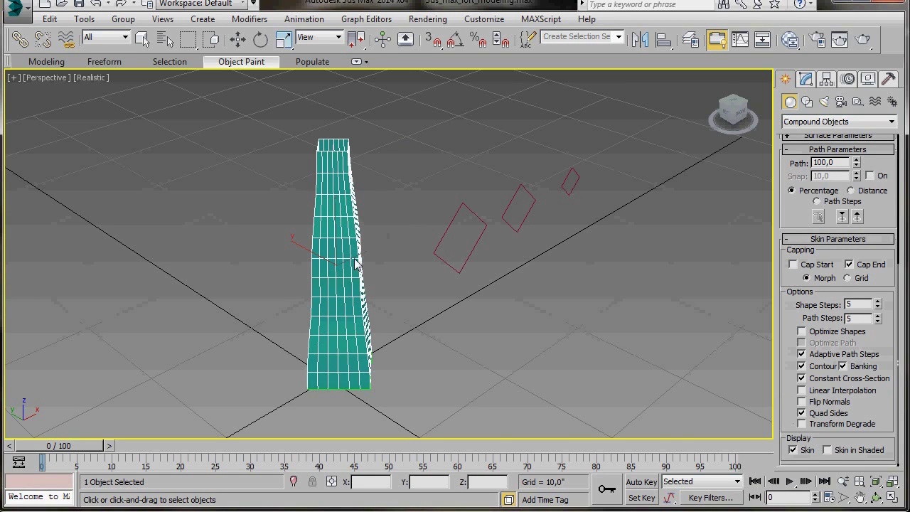
pyautogui.scroll(-3, 355, 263)
pyautogui.keyDown('alt'); pyautogui.moveTo(356, 263); pyautogui.dragTo(389, 258, button='middle'); pyautogui.keyUp('alt')
pyautogui.scroll(3, 355, 269)
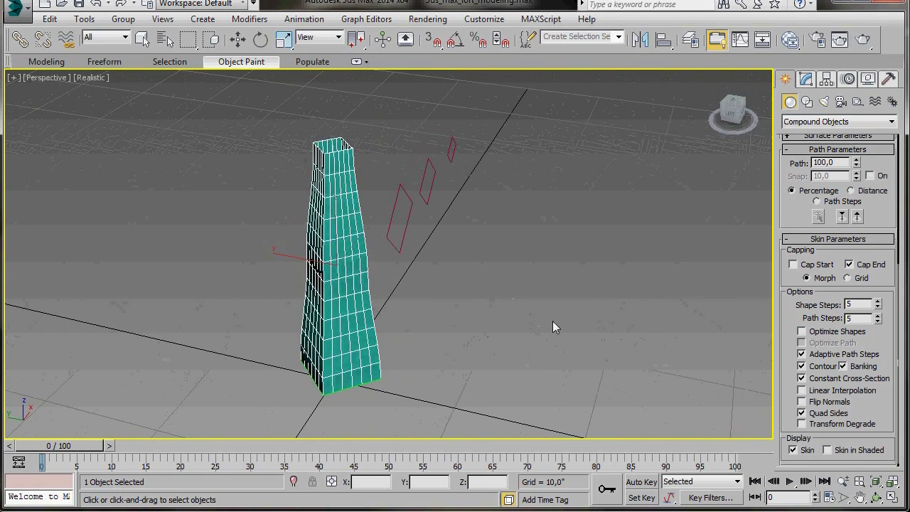
# Enable Adaptive Path Steps and Linear Interpolation on the loft
pyautogui.click(801, 354)
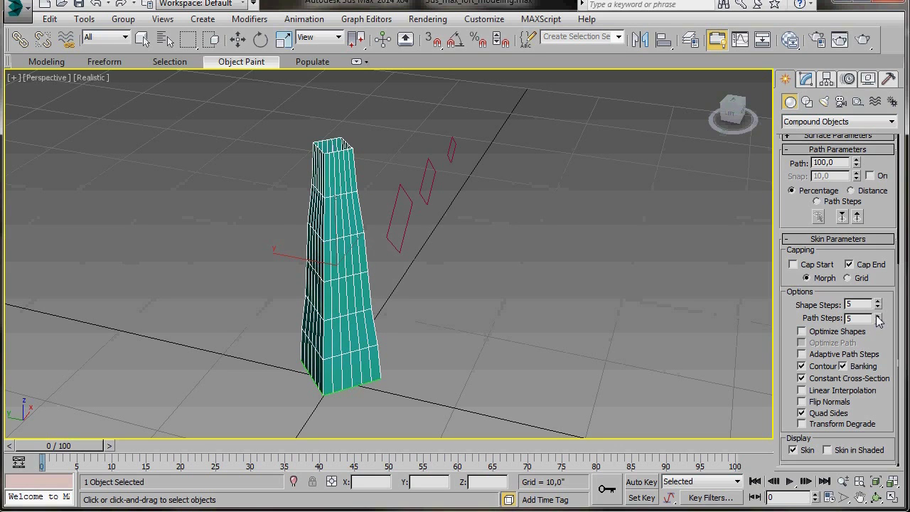
pyautogui.click(802, 354)
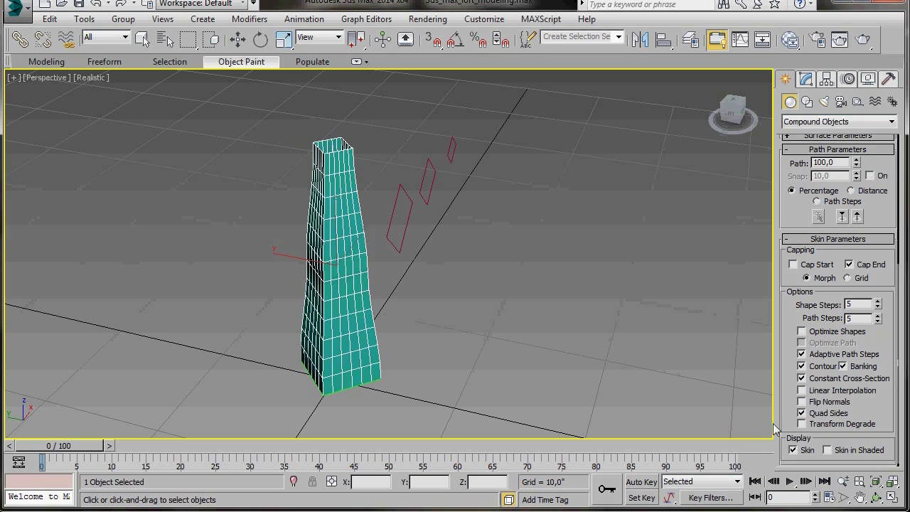
pyautogui.click(802, 390)
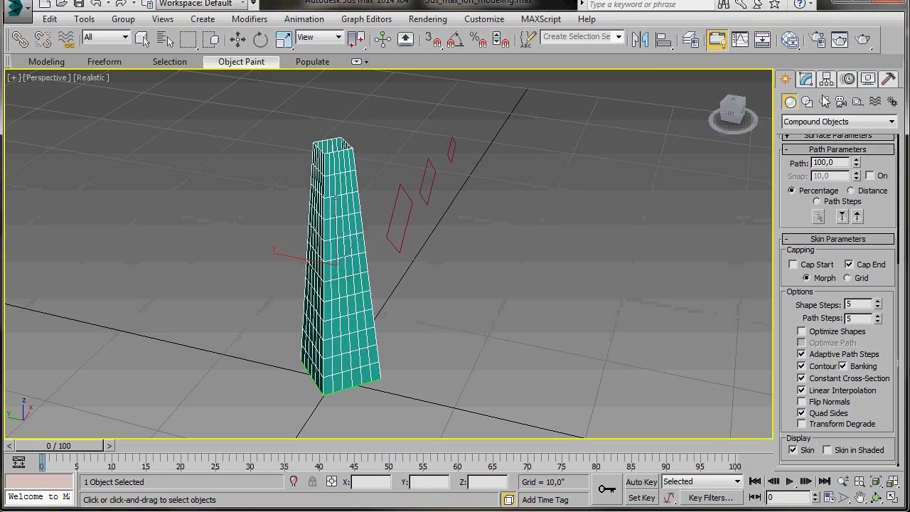
pyautogui.click(806, 80)
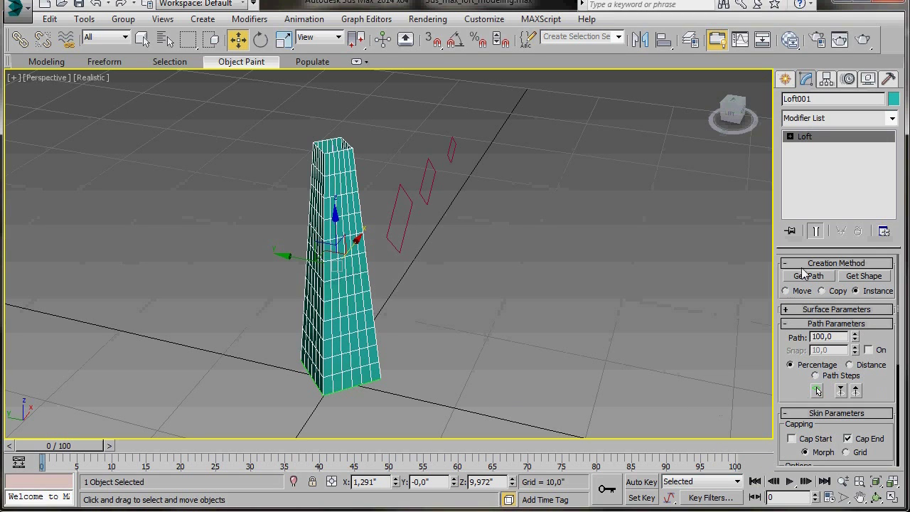
# Add a Twist deformation to Loft001, raising the curve's end point to about 100 degrees
pyautogui.moveTo(787, 392); pyautogui.dragTo(783, 235)
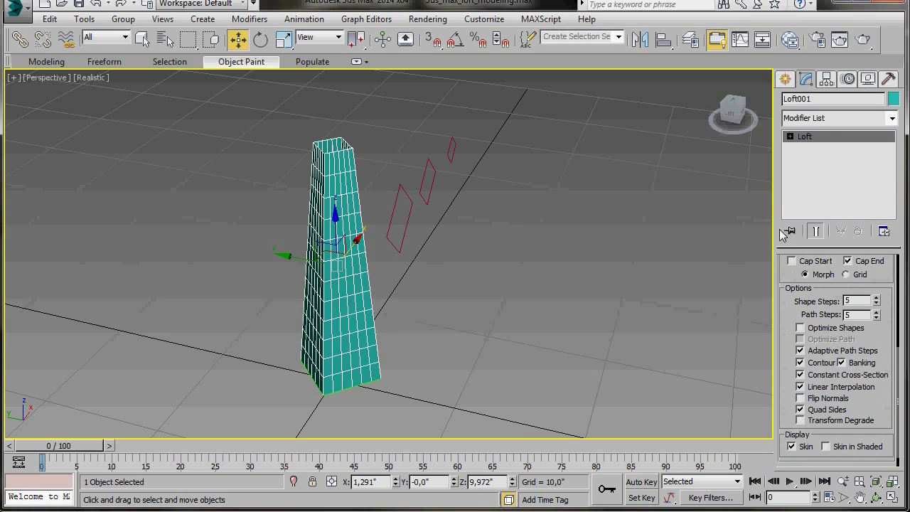
pyautogui.moveTo(784, 416); pyautogui.dragTo(775, 367)
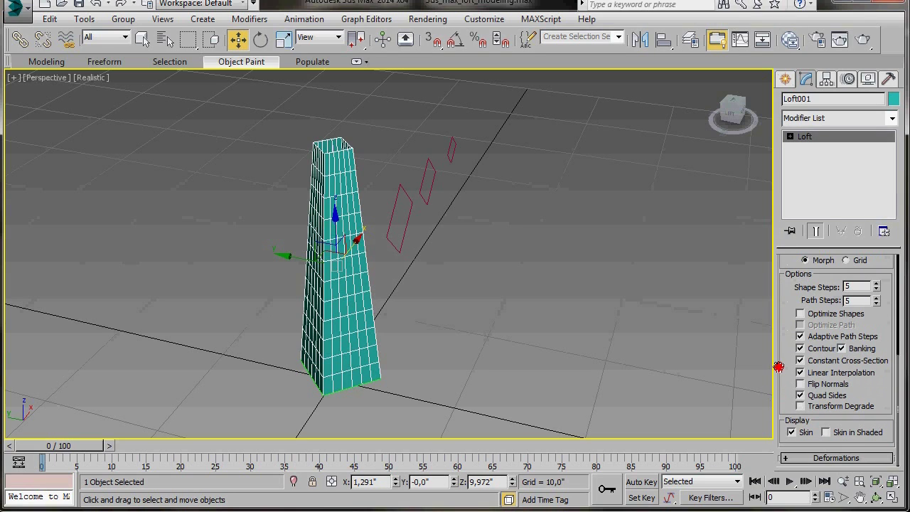
pyautogui.click(786, 461)
pyautogui.moveTo(784, 415); pyautogui.dragTo(781, 362)
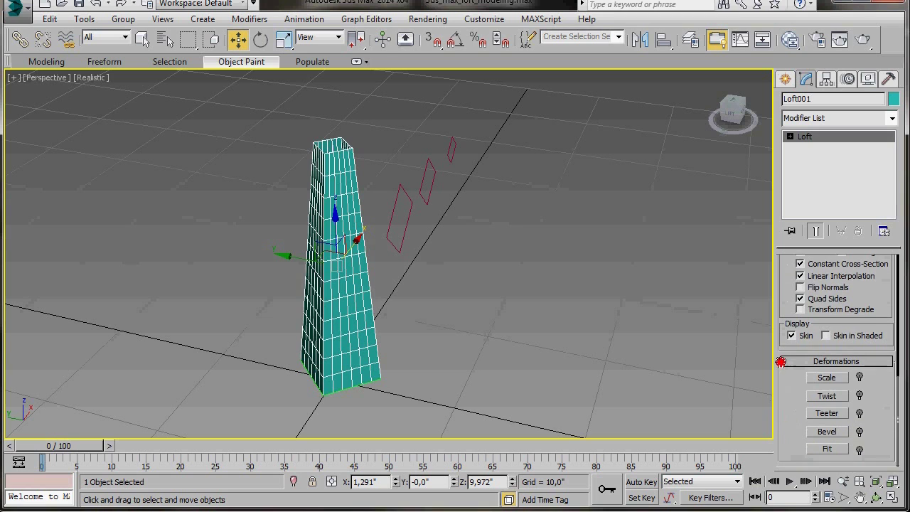
pyautogui.click(827, 396)
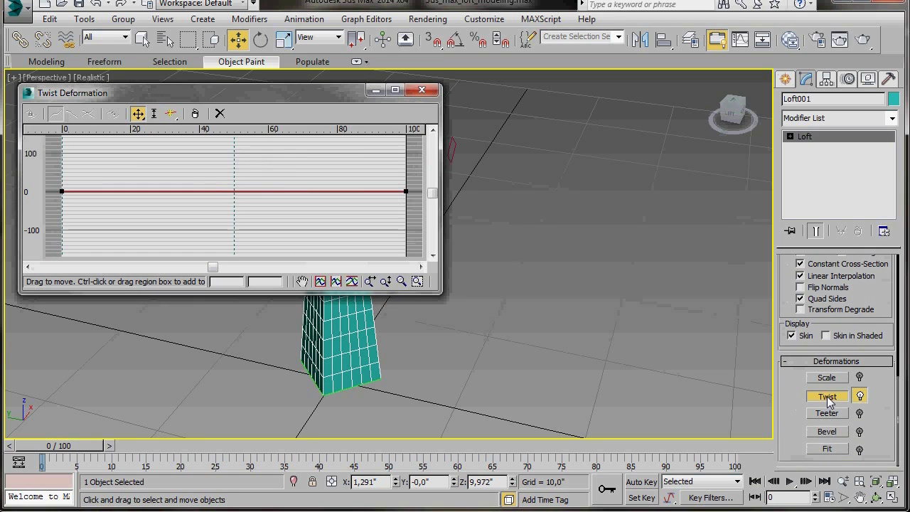
pyautogui.click(255, 93)
pyautogui.moveTo(254, 93); pyautogui.dragTo(258, 11)
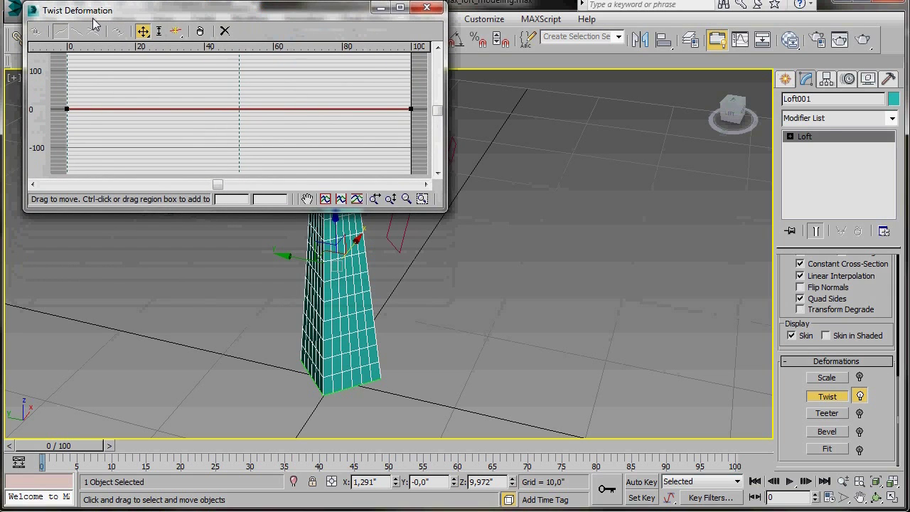
pyautogui.click(144, 32)
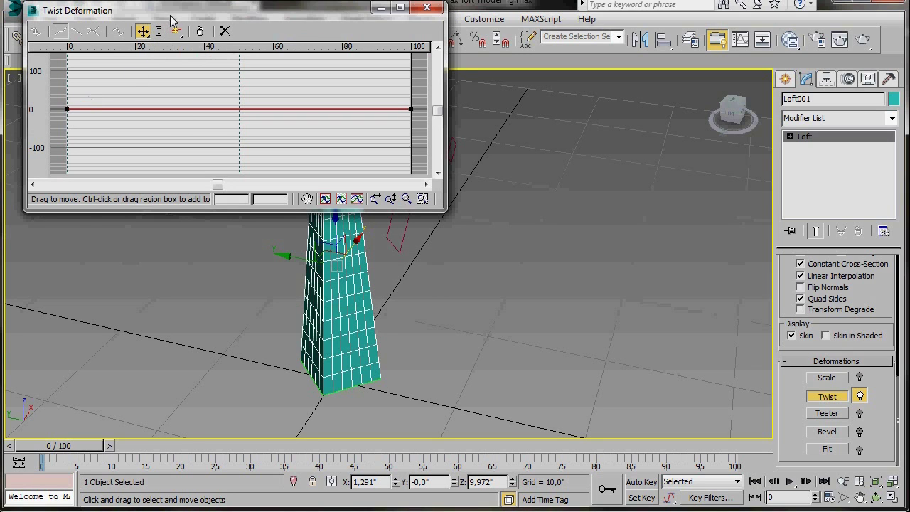
pyautogui.moveTo(172, 19); pyautogui.dragTo(562, 36)
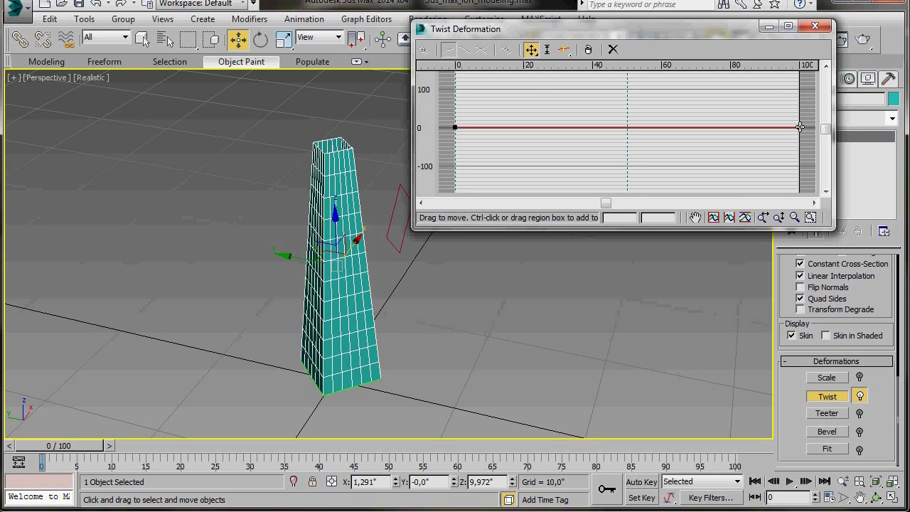
pyautogui.moveTo(800, 127); pyautogui.dragTo(799, 89)
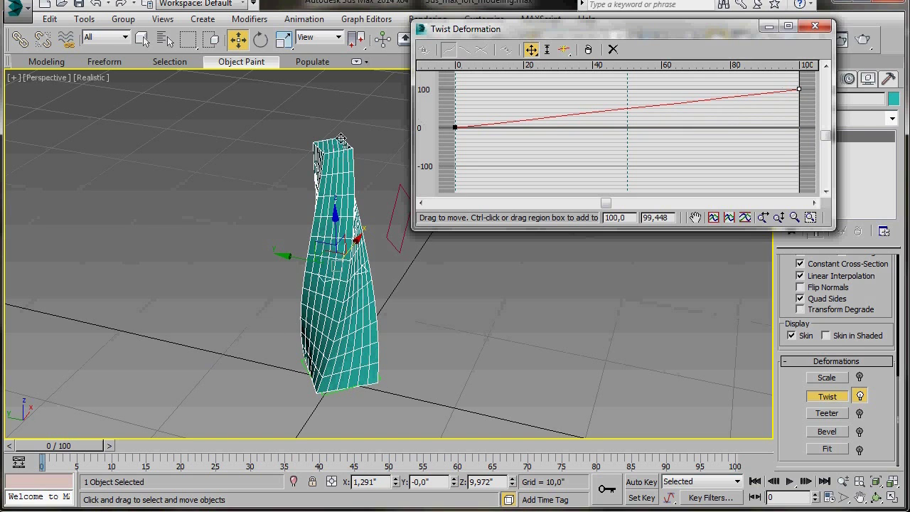
# Close the twist graph, reframe the tower, and rename Loft001 to 'vase'
pyautogui.click(814, 26)
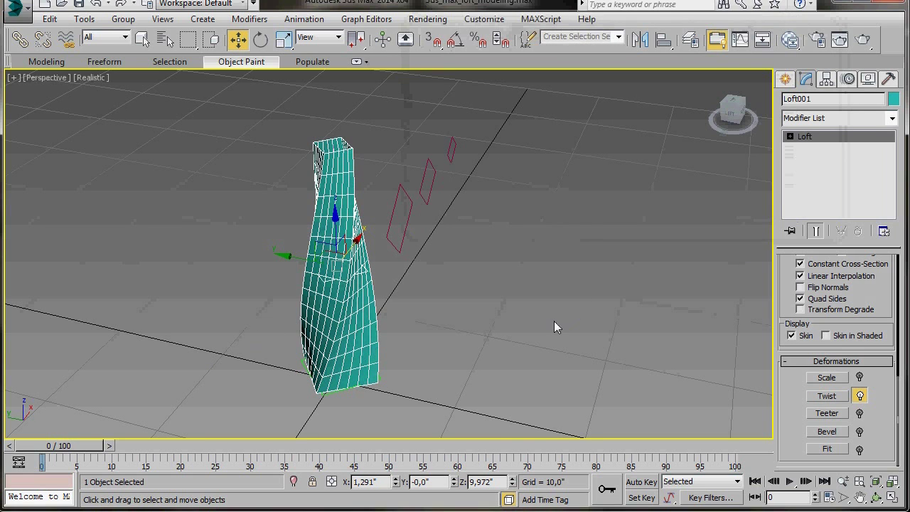
pyautogui.moveTo(477, 351); pyautogui.dragTo(579, 382, button='middle')
pyautogui.scroll(4, 506, 354)
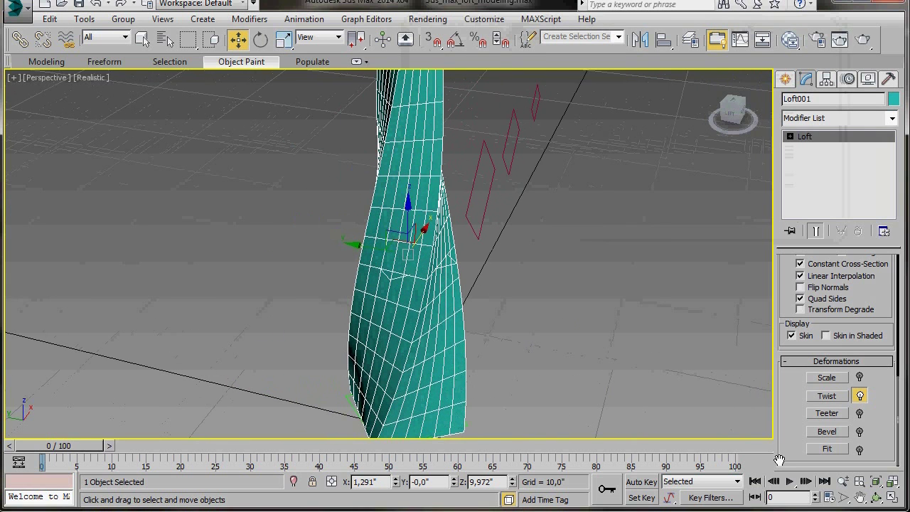
pyautogui.click(843, 482)
pyautogui.moveTo(429, 251); pyautogui.dragTo(424, 266)
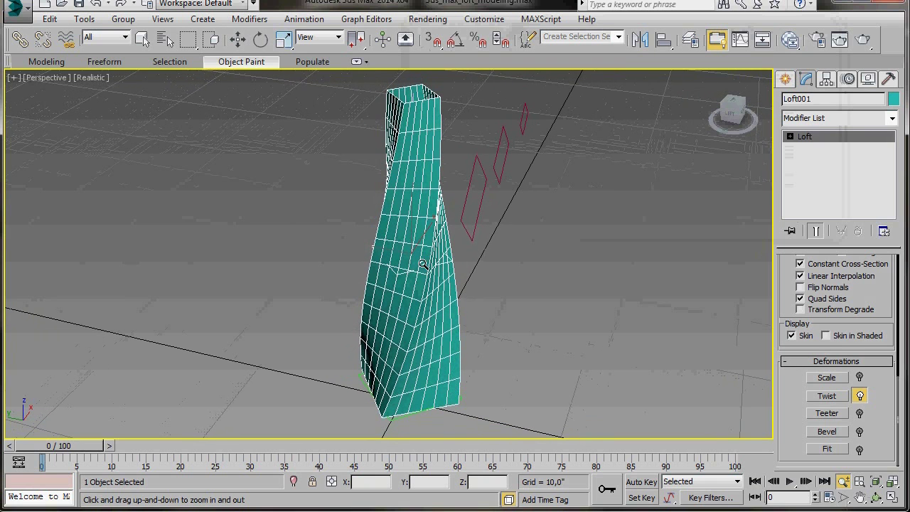
pyautogui.rightClick(524, 298)
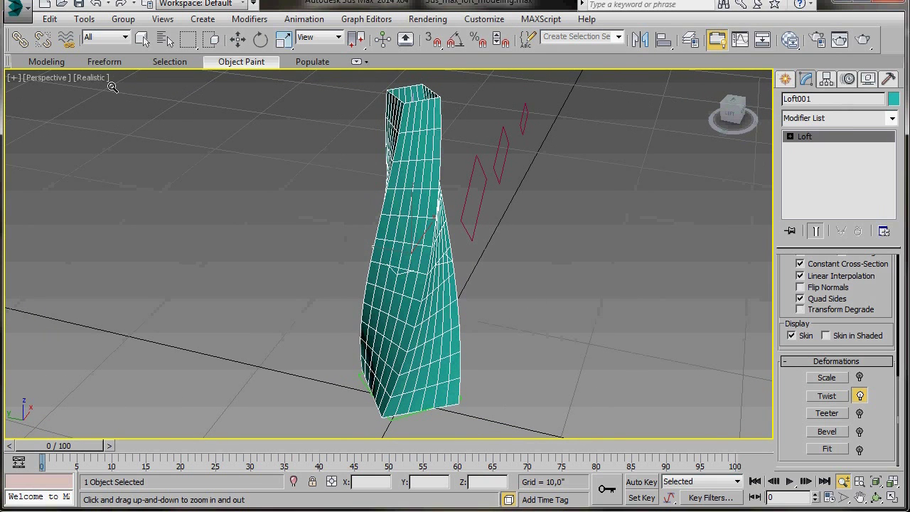
pyautogui.doubleClick(798, 99)
pyautogui.write('vase')
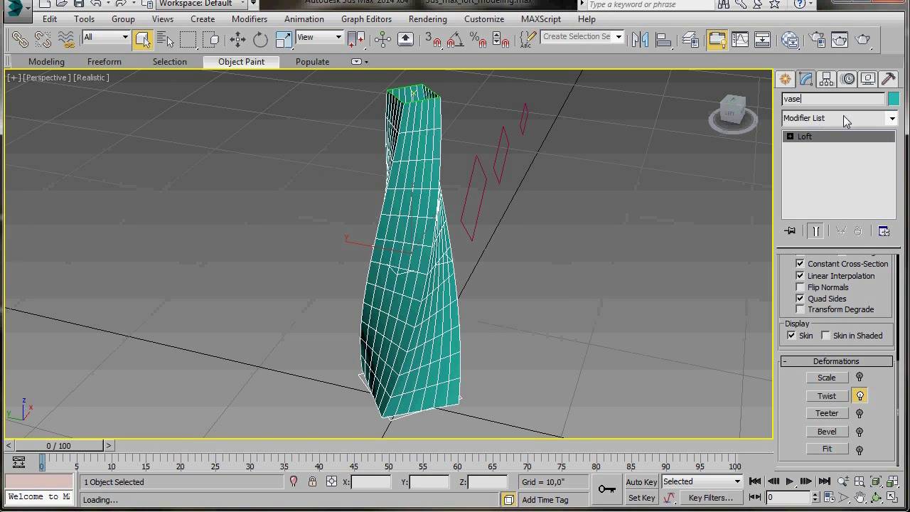
# Add a Shell modifier to the vase with Show End Result on and Outer Amount 0,2
pyautogui.click(893, 122)
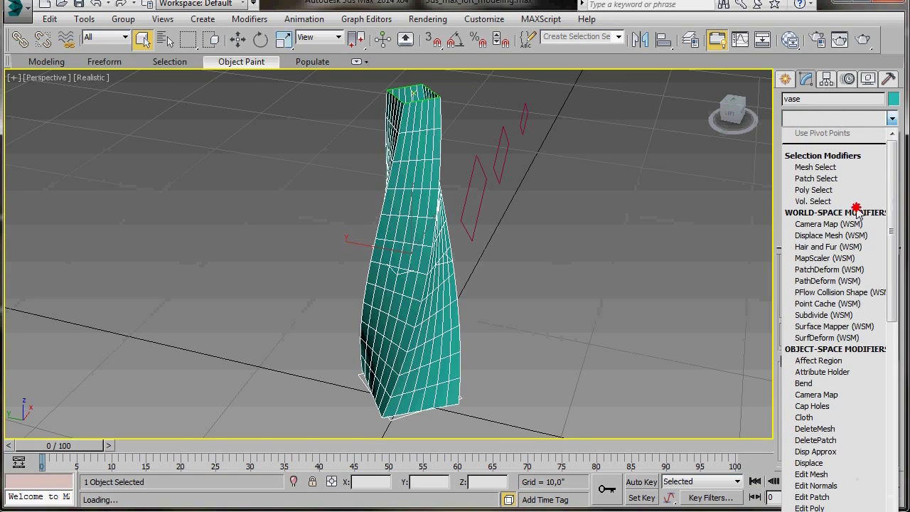
pyautogui.scroll(-3, 832, 377)
pyautogui.scroll(-8, 830, 388)
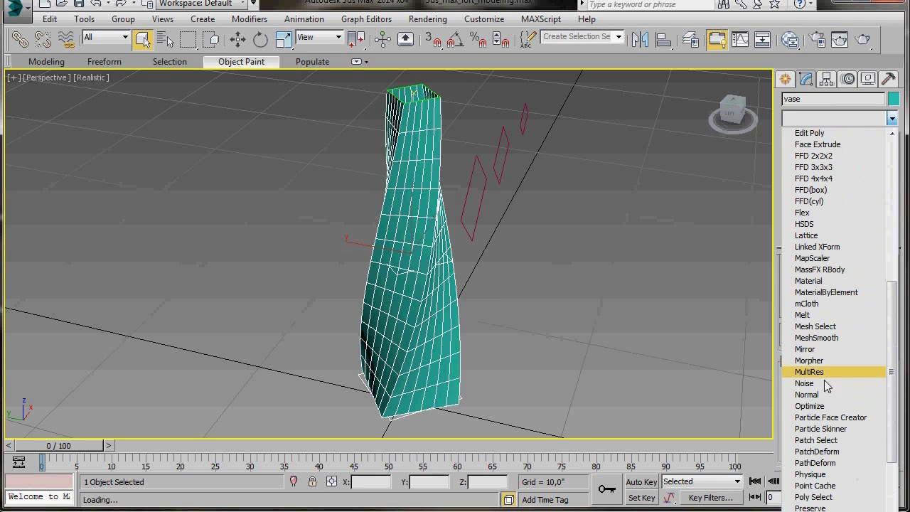
pyautogui.scroll(-8, 823, 341)
pyautogui.scroll(-3, 822, 329)
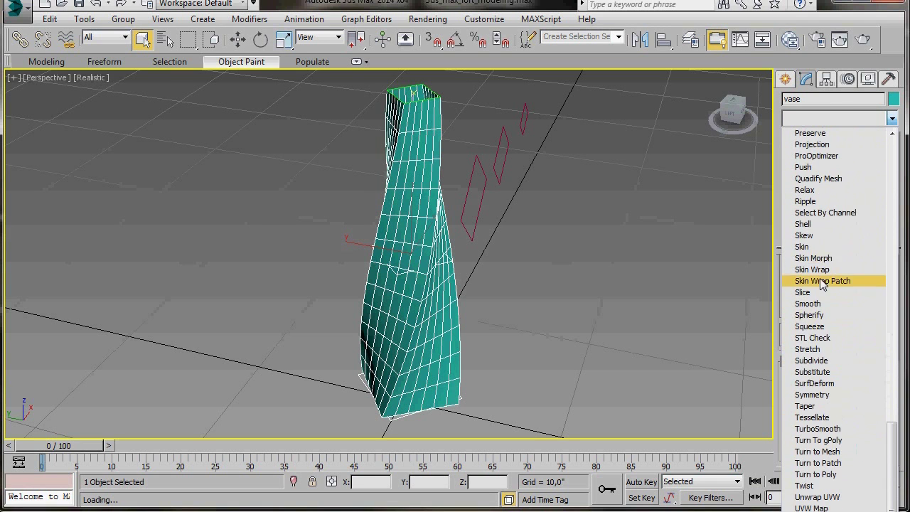
pyautogui.click(818, 227)
pyautogui.click(816, 231)
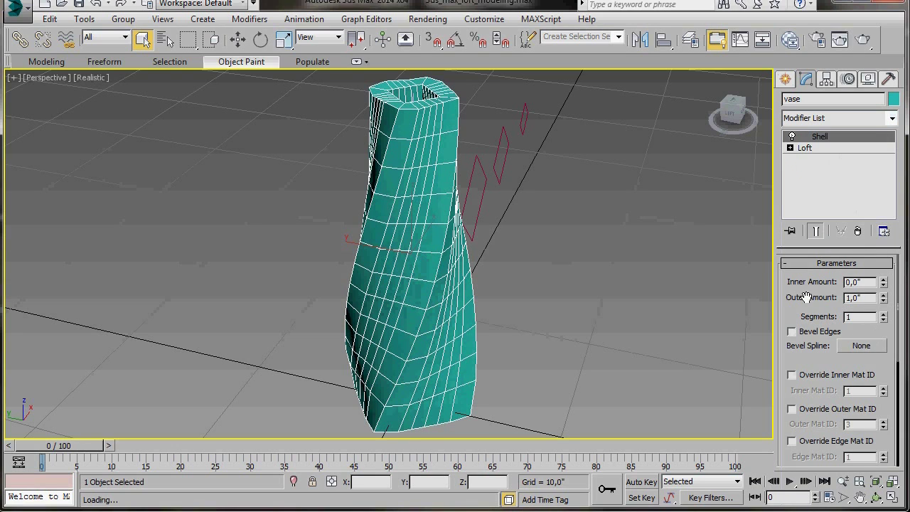
pyautogui.doubleClick(866, 297)
pyautogui.write('0,2')
# Reselect the vase and zoom in on its open top
pyautogui.click(561, 246)
pyautogui.click(421, 195)
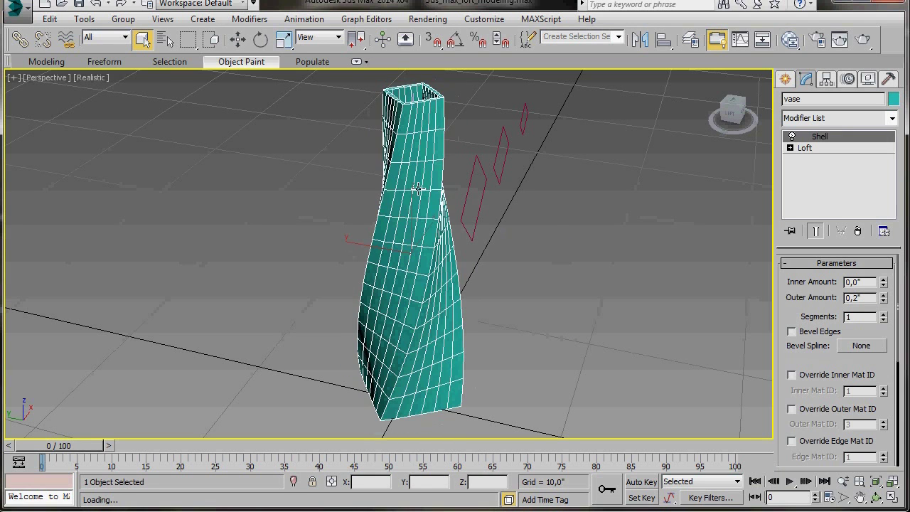
pyautogui.moveTo(417, 192); pyautogui.dragTo(412, 262, button='middle')
pyautogui.scroll(5, 413, 263)
pyautogui.moveTo(406, 203); pyautogui.dragTo(422, 344, button='middle')
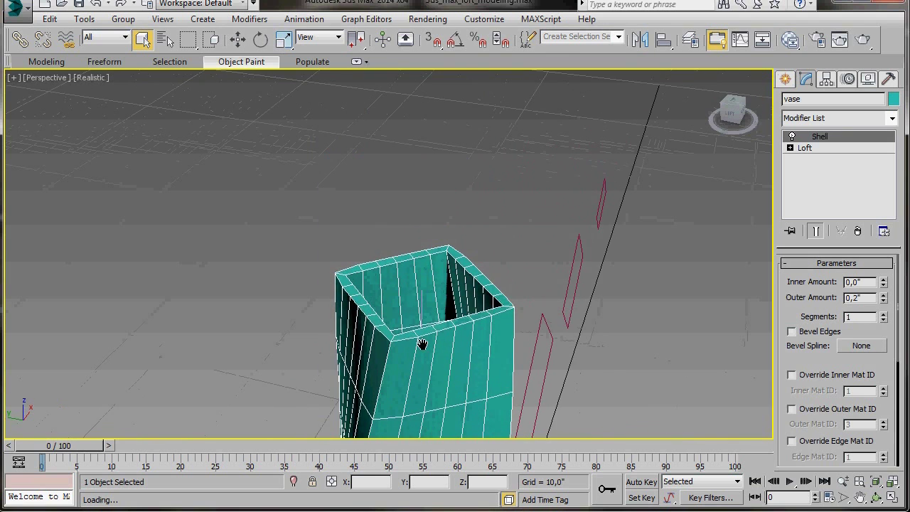
pyautogui.scroll(5, 421, 344)
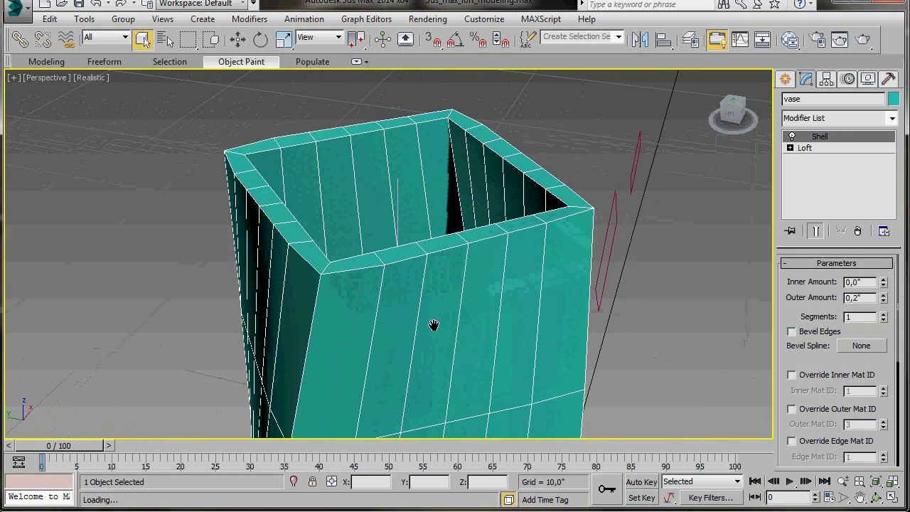
# Convert the vase to an Editable Poly
pyautogui.rightClick(512, 227)
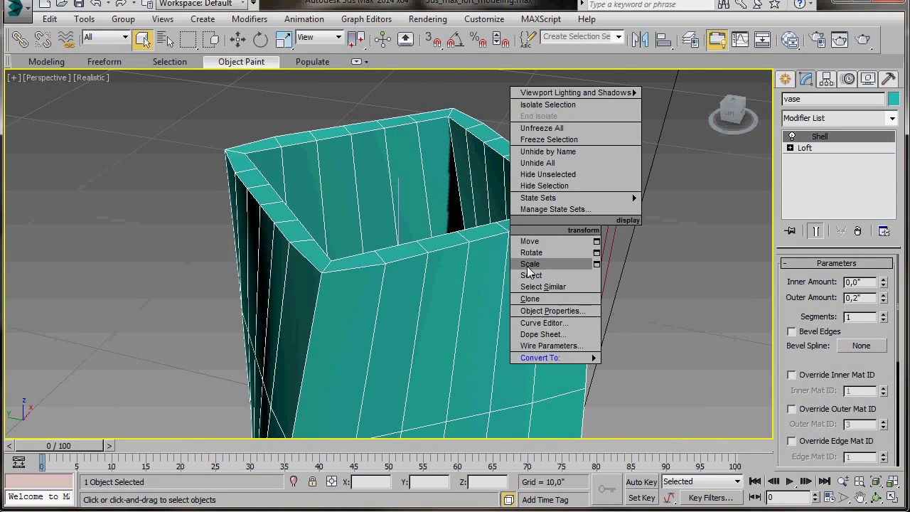
pyautogui.moveTo(548, 357)
pyautogui.click(633, 368)
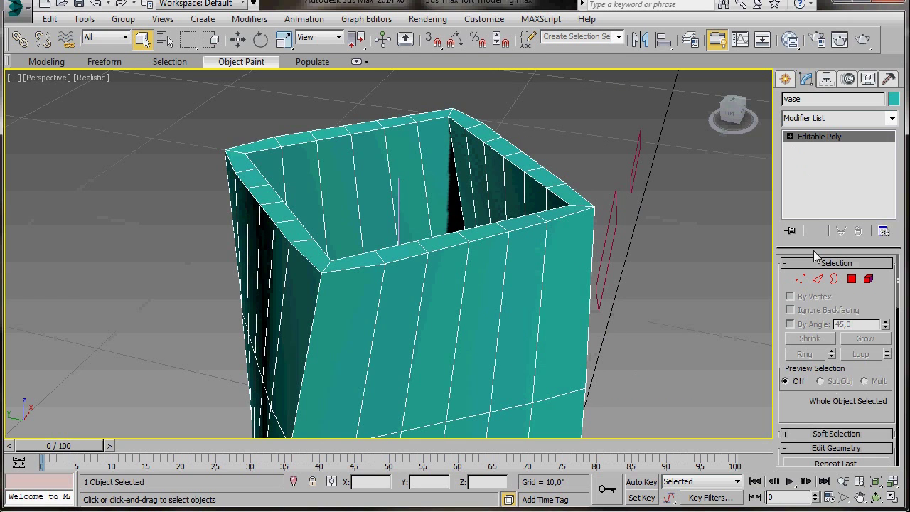
# In Edge mode, pick two rim edges and expand them to full edge loops with Loop
pyautogui.click(818, 280)
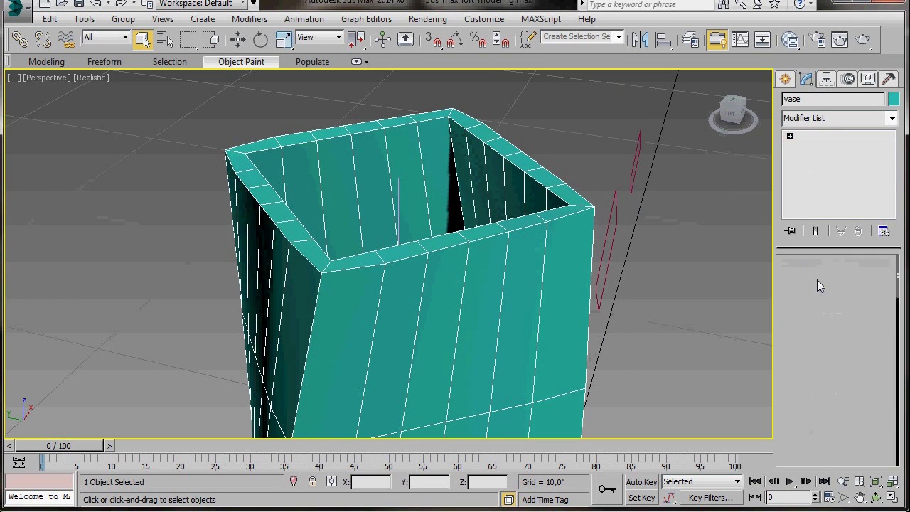
pyautogui.click(491, 235)
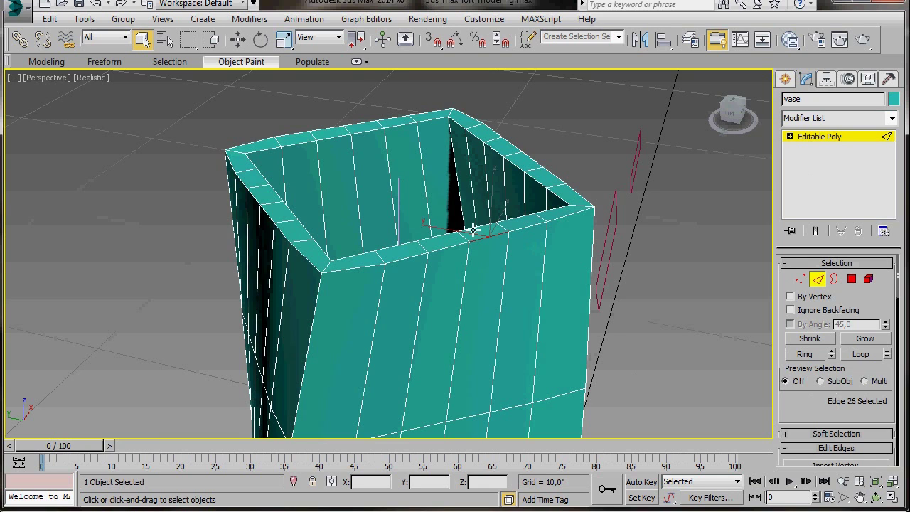
pyautogui.keyDown('ctrl'); pyautogui.click(474, 229); pyautogui.keyUp('ctrl')
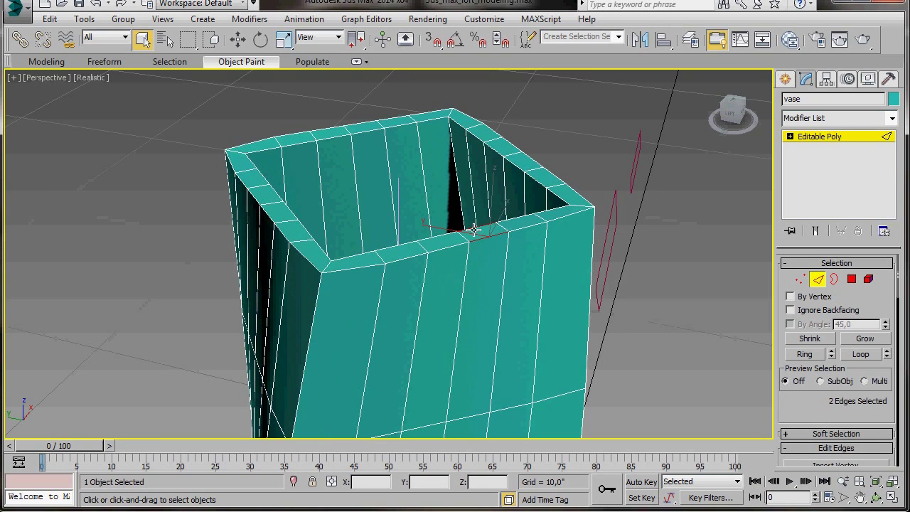
pyautogui.click(861, 354)
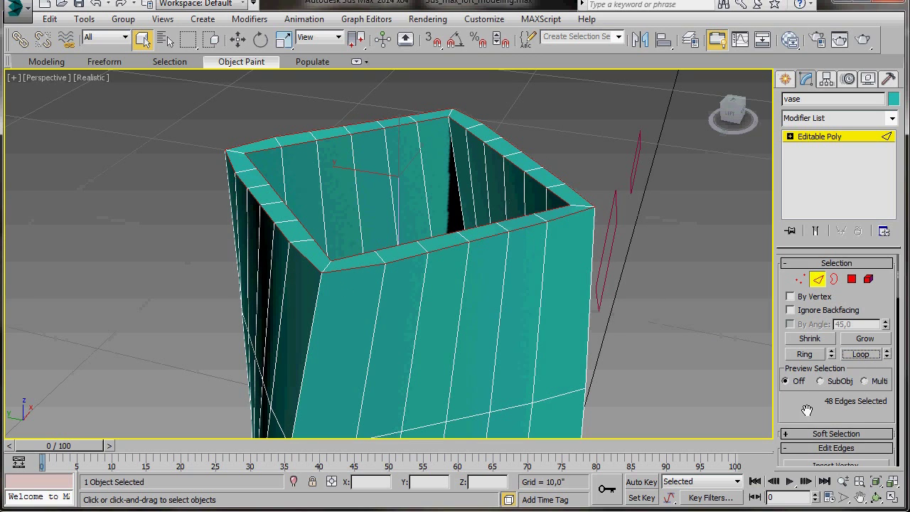
# Chamfer the selected rim edges by 0,05 and return to the Editable Poly top level
pyautogui.scroll(-4, 807, 407)
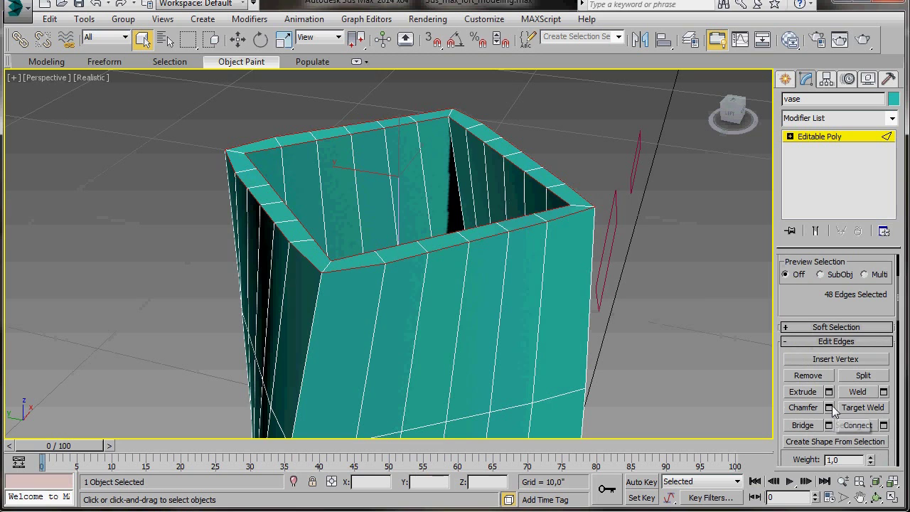
pyautogui.click(830, 407)
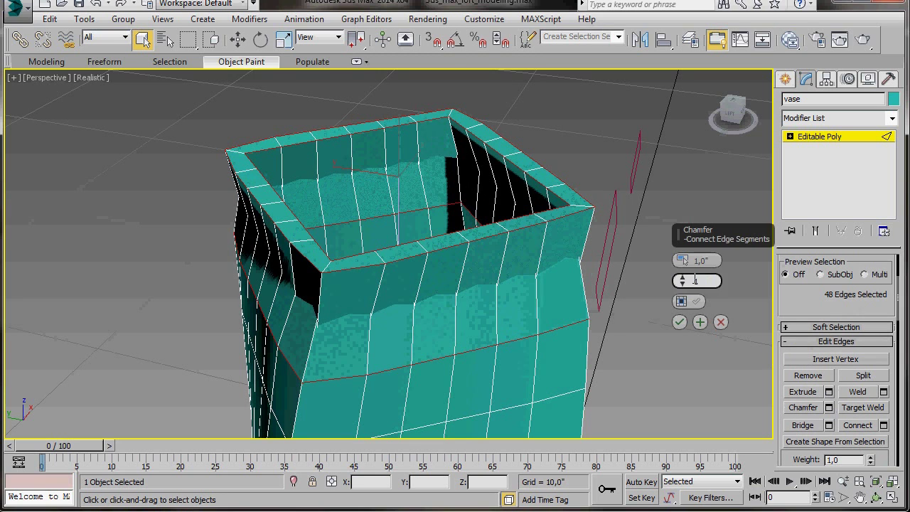
pyautogui.click(688, 263)
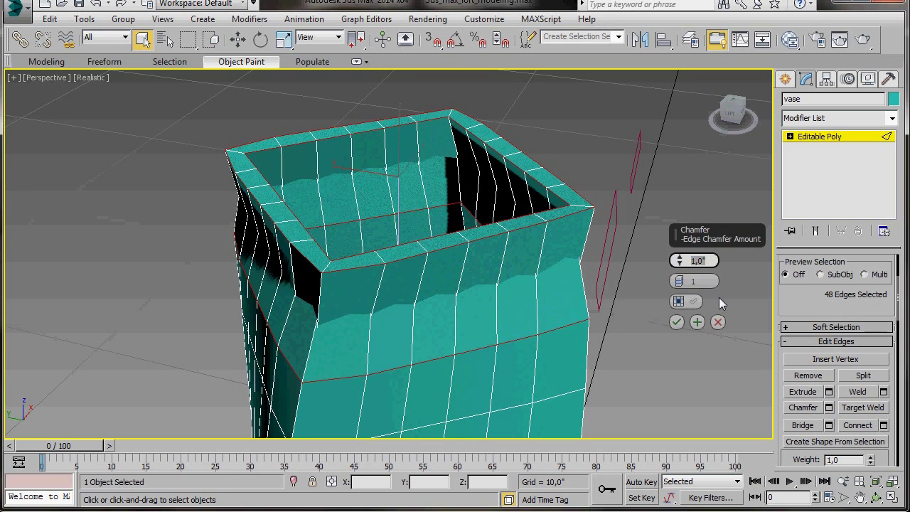
pyautogui.write('0,05')
pyautogui.click(676, 325)
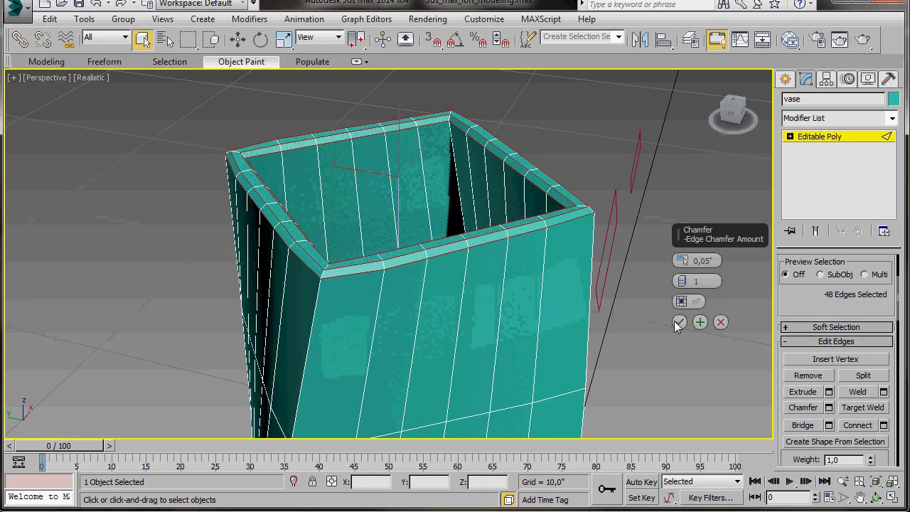
pyautogui.click(820, 137)
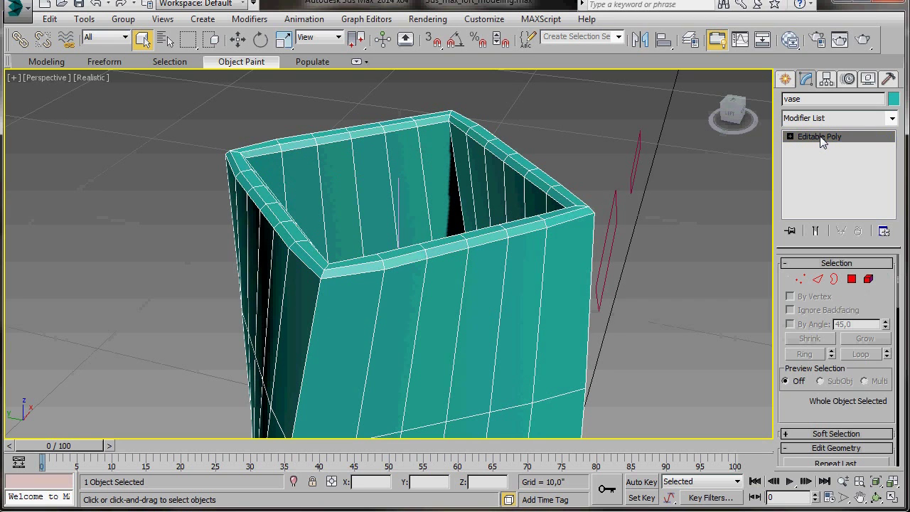
# Orbit beneath the vase and select its bottom face in Polygon mode
pyautogui.click(790, 136)
pyautogui.scroll(3, 359, 370)
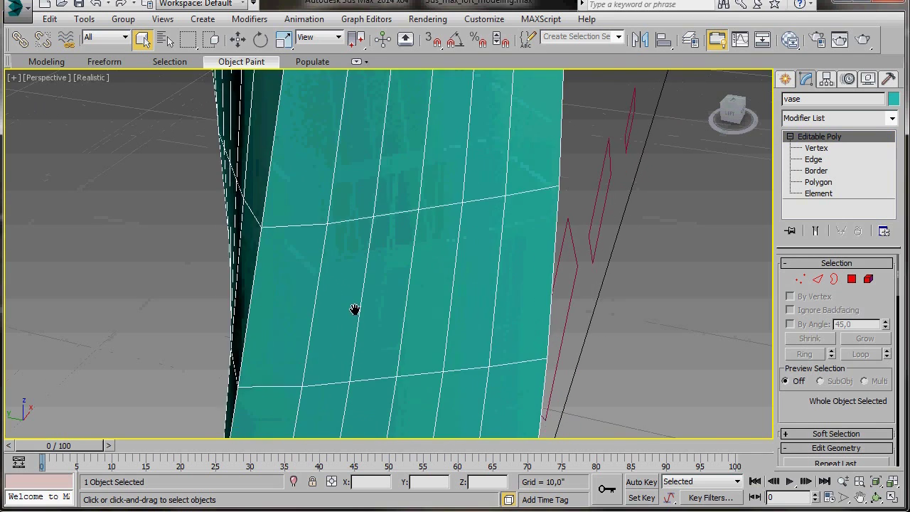
pyautogui.scroll(-6, 356, 311)
pyautogui.scroll(-3, 363, 370)
pyautogui.keyDown('alt'); pyautogui.moveTo(374, 325); pyautogui.dragTo(376, 193, button='middle'); pyautogui.keyUp('alt')
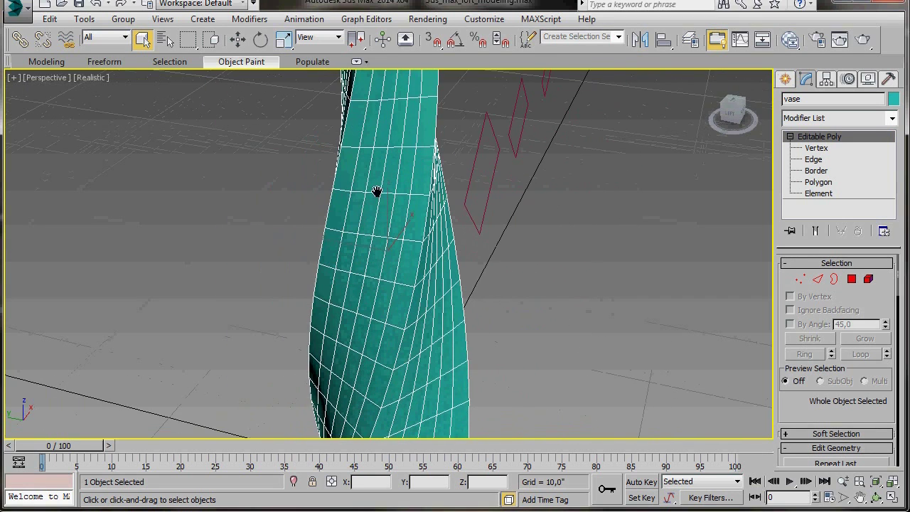
pyautogui.scroll(3, 395, 370)
pyautogui.scroll(-3, 395, 370)
pyautogui.keyDown('alt'); pyautogui.moveTo(395, 370); pyautogui.dragTo(402, 236, button='middle'); pyautogui.keyUp('alt')
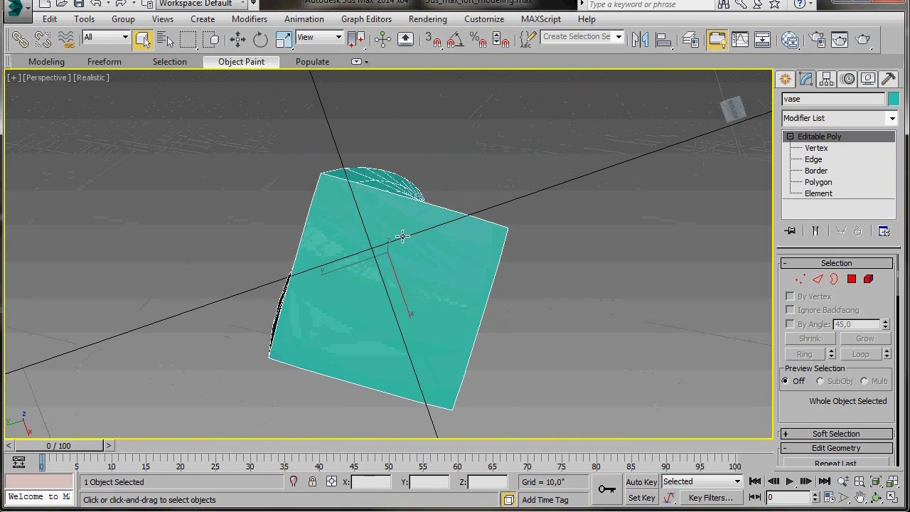
pyautogui.click(852, 279)
pyautogui.click(396, 290)
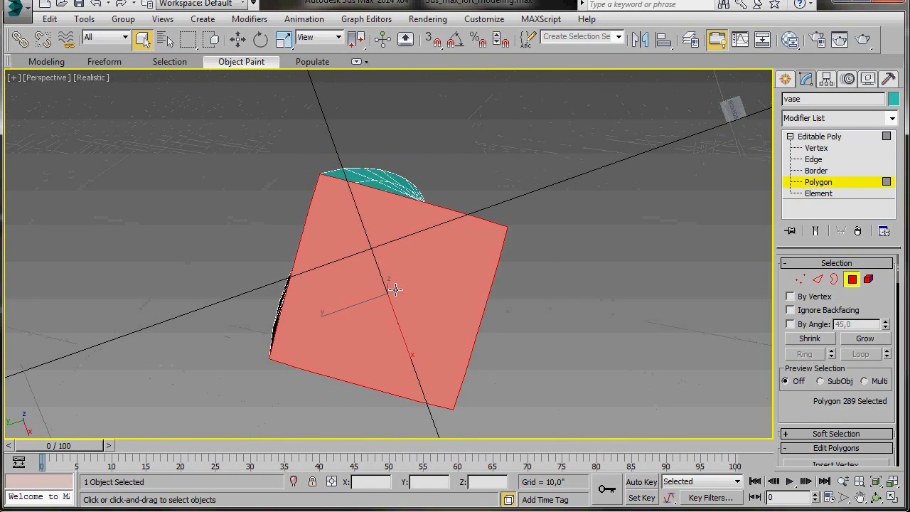
# Inset the bottom face by 0,3 to leave a thin border ring
pyautogui.scroll(-3, 800, 402)
pyautogui.scroll(-1, 800, 402)
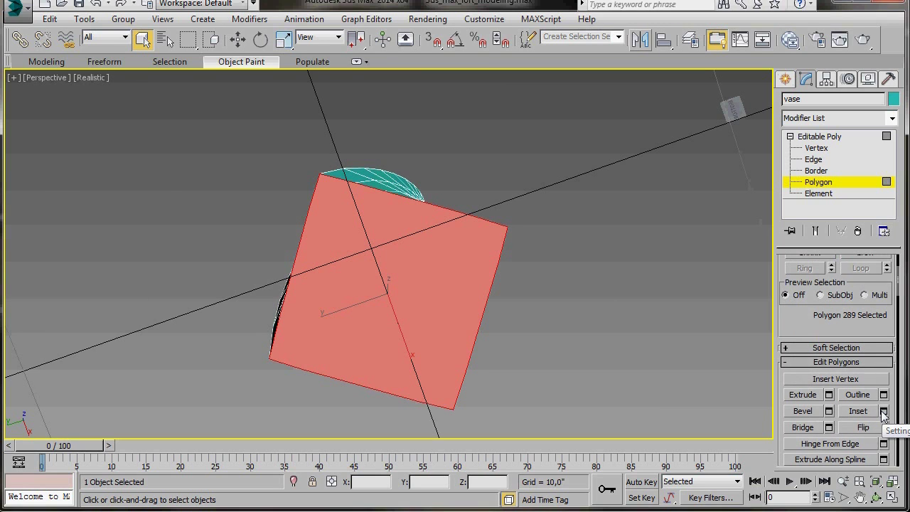
pyautogui.click(883, 411)
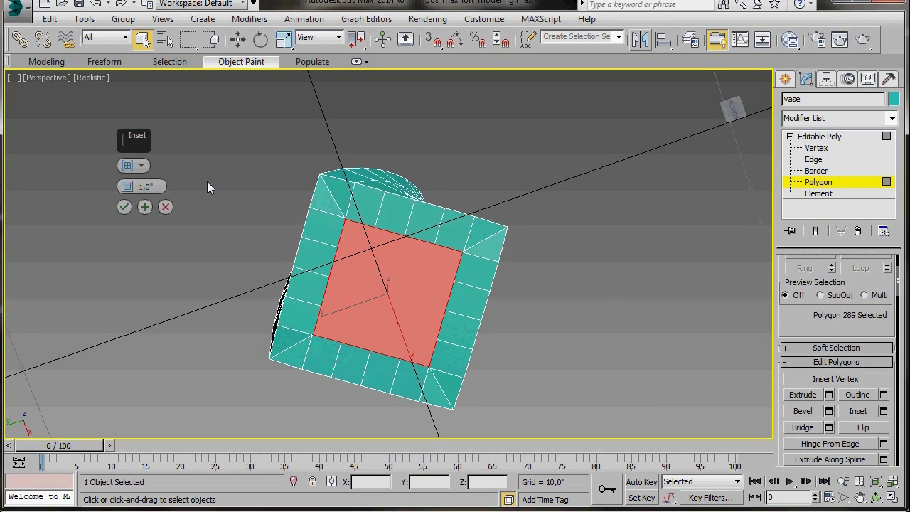
pyautogui.moveTo(128, 196)
pyautogui.mouseDown()
pyautogui.moveTo(126, 206)
pyautogui.moveTo(124, 193)
pyautogui.mouseUp()
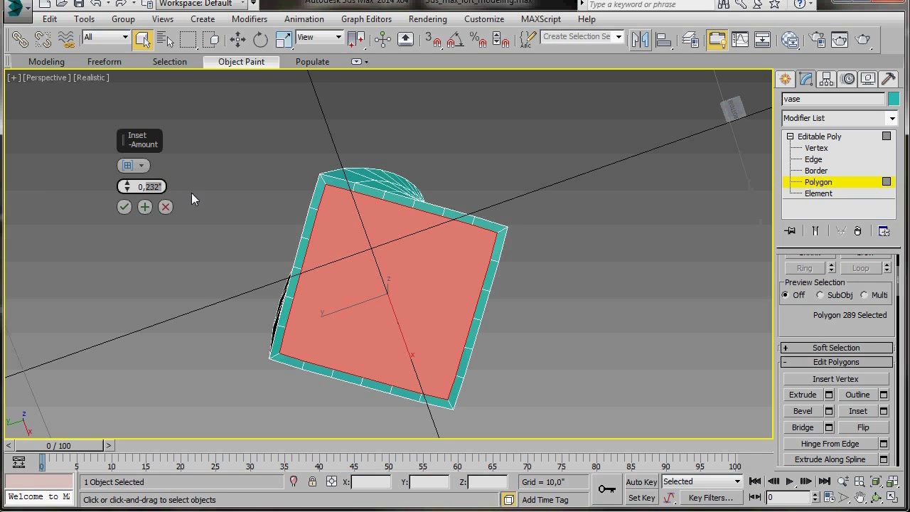
pyautogui.press('Return')
pyautogui.click(123, 208)
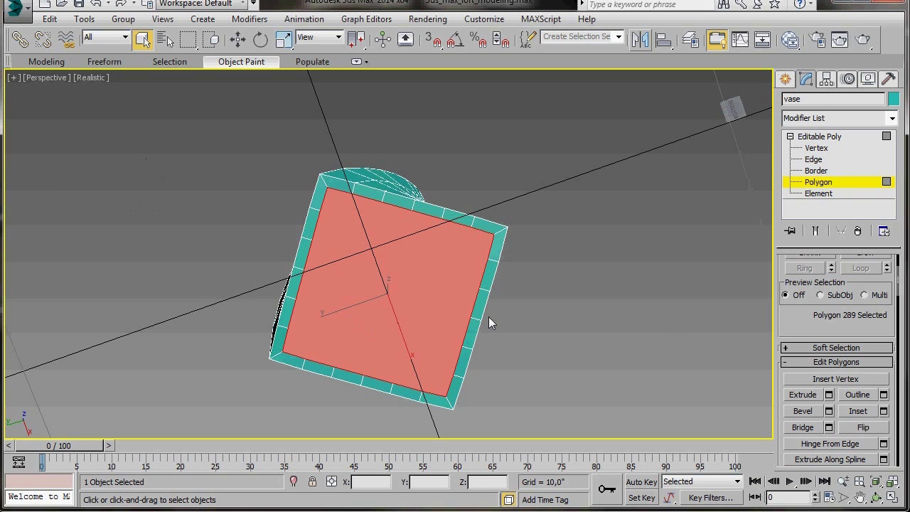
# Exit Polygon level, frame the whole vase, and add TurboSmooth with 1 iteration
pyautogui.click(818, 137)
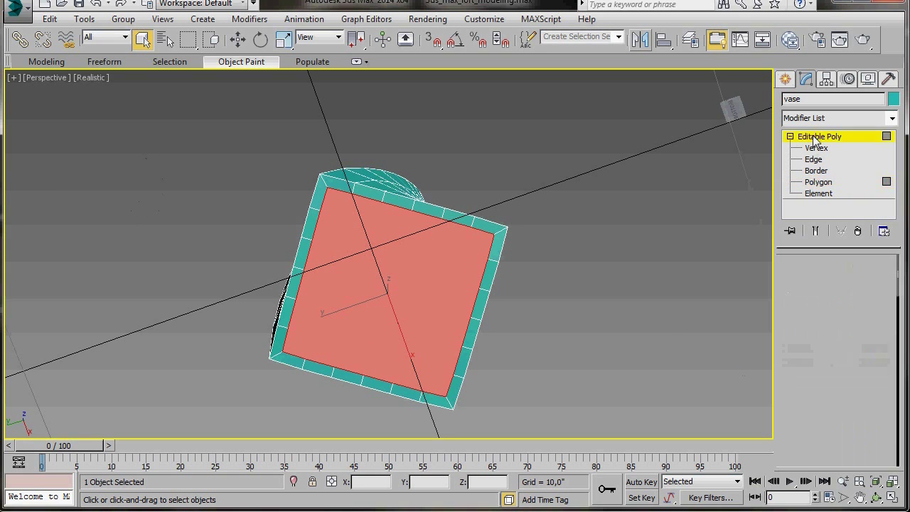
pyautogui.keyDown('alt'); pyautogui.moveTo(591, 256); pyautogui.dragTo(561, 414, button='middle'); pyautogui.keyUp('alt')
pyautogui.keyDown('alt'); pyautogui.moveTo(487, 326); pyautogui.dragTo(483, 355, button='middle'); pyautogui.keyUp('alt')
pyautogui.hotkey('alt', 'z')
pyautogui.moveTo(415, 290); pyautogui.dragTo(417, 330)
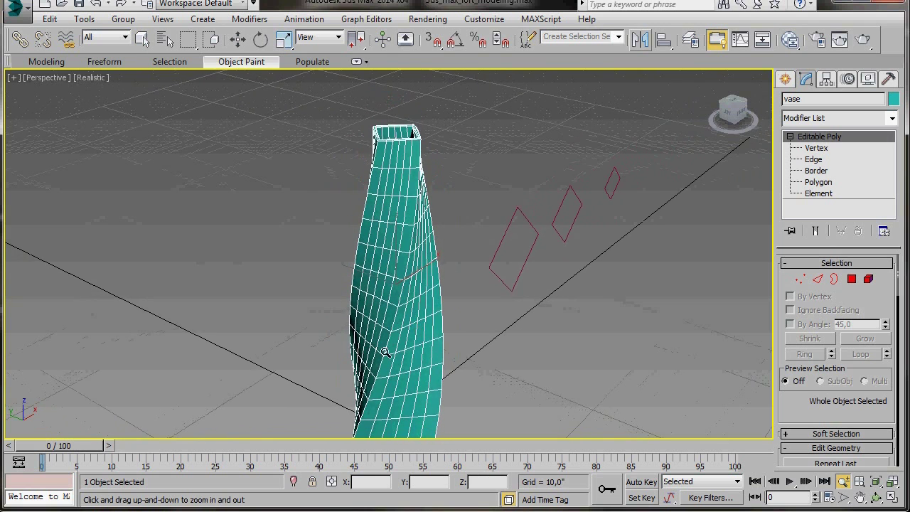
pyautogui.moveTo(387, 353); pyautogui.dragTo(382, 331, button='middle')
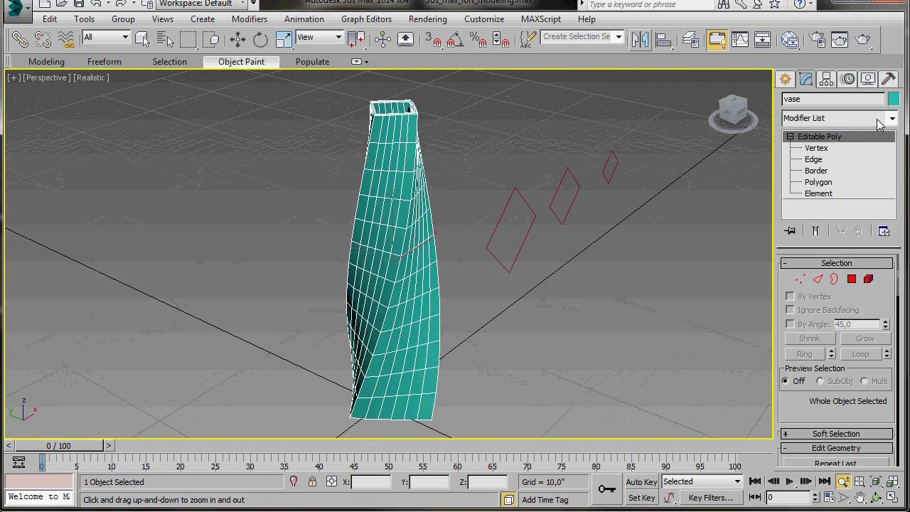
pyautogui.click(892, 118)
pyautogui.scroll(-20, 830, 340)
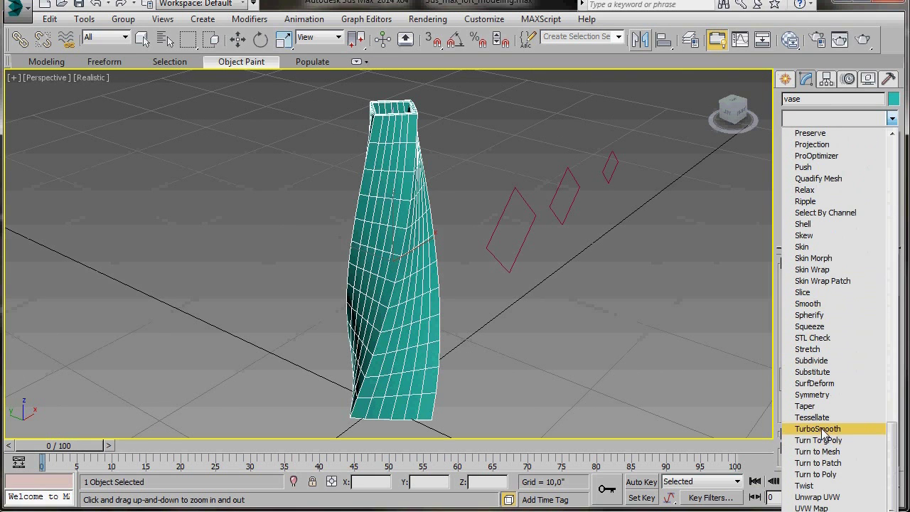
pyautogui.click(825, 431)
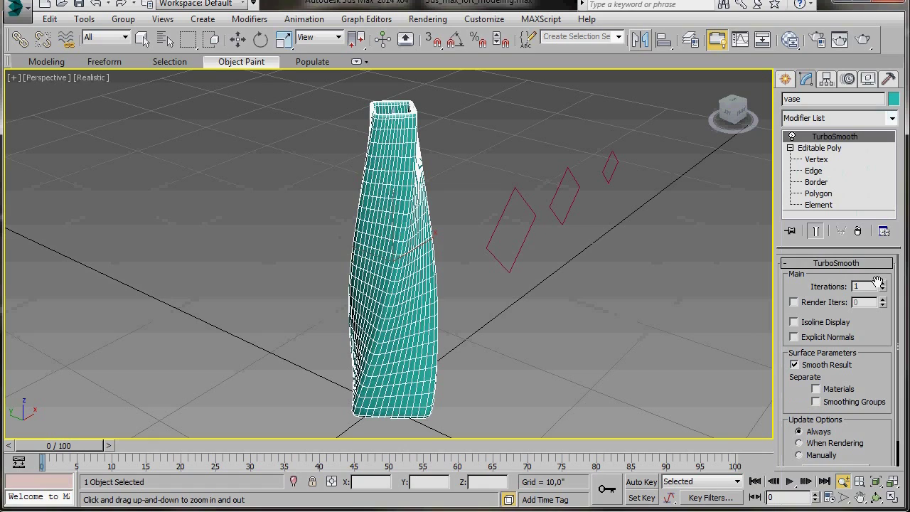
pyautogui.keyDown('alt'); pyautogui.moveTo(493, 375); pyautogui.dragTo(436, 352, button='middle'); pyautogui.keyUp('alt')
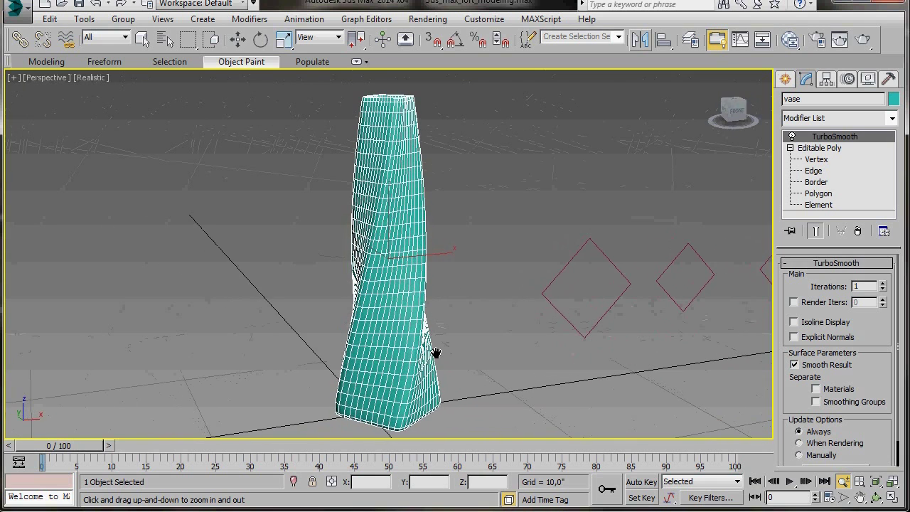
# Center the vase's pivot on the object using Affect Pivot Only and Center to Object
pyautogui.click(828, 80)
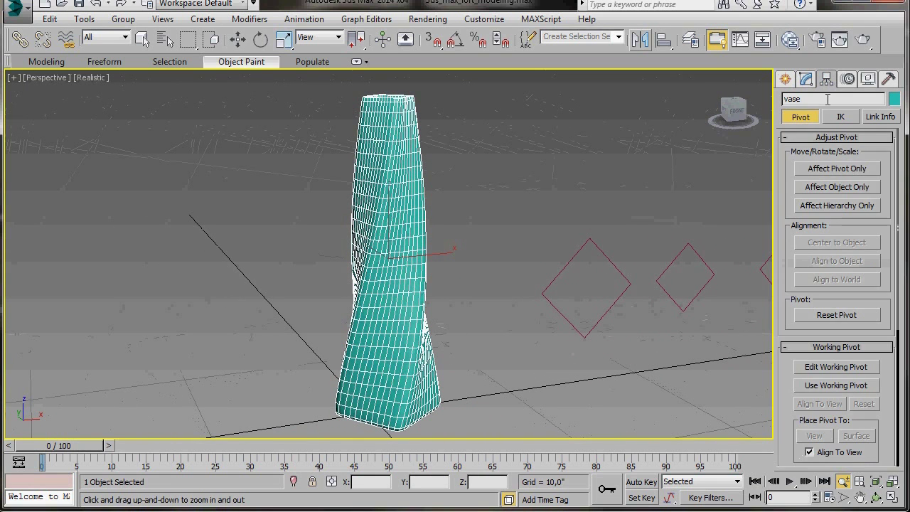
pyautogui.click(815, 168)
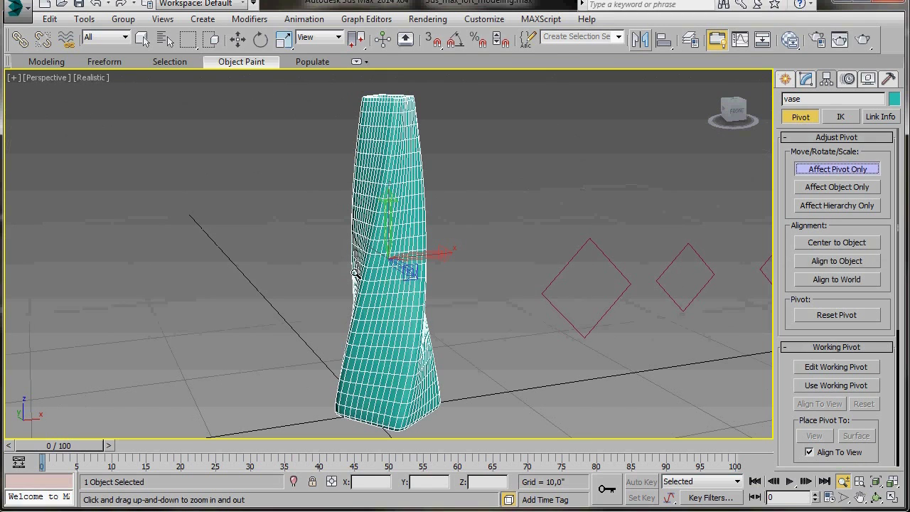
pyautogui.click(838, 243)
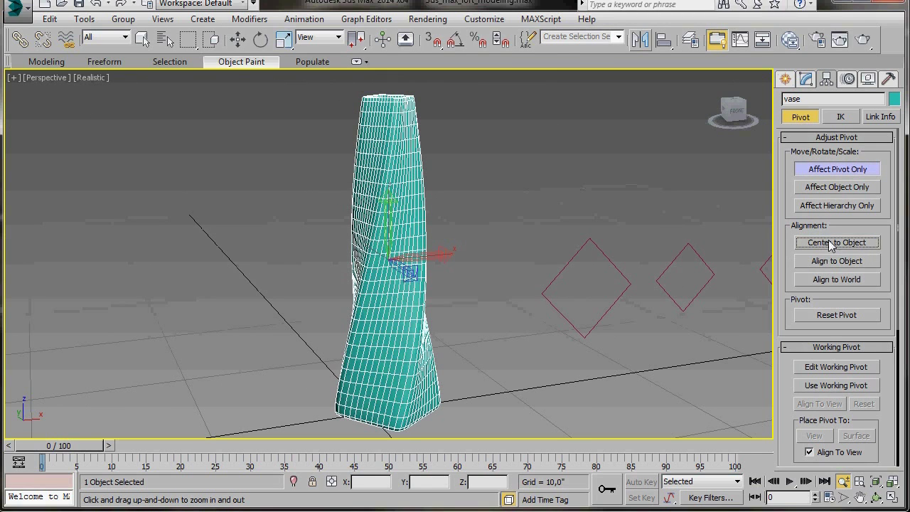
pyautogui.click(814, 169)
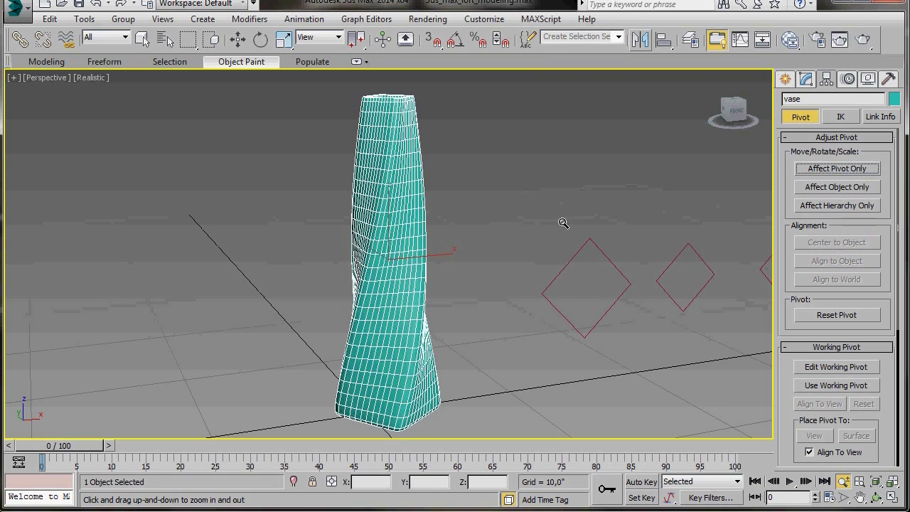
pyautogui.click(559, 236)
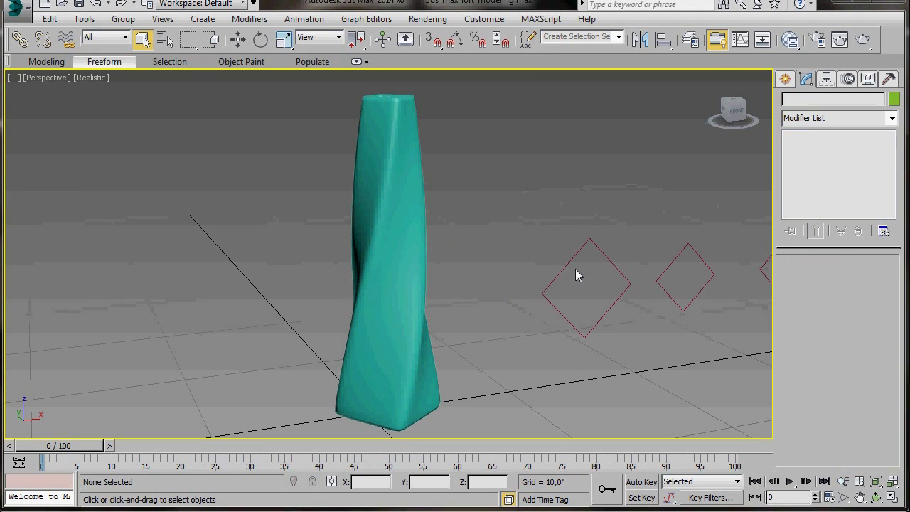
# Box-select and delete the three red diamond shapes, then view the vase's top
pyautogui.moveTo(546, 253); pyautogui.dragTo(773, 282)
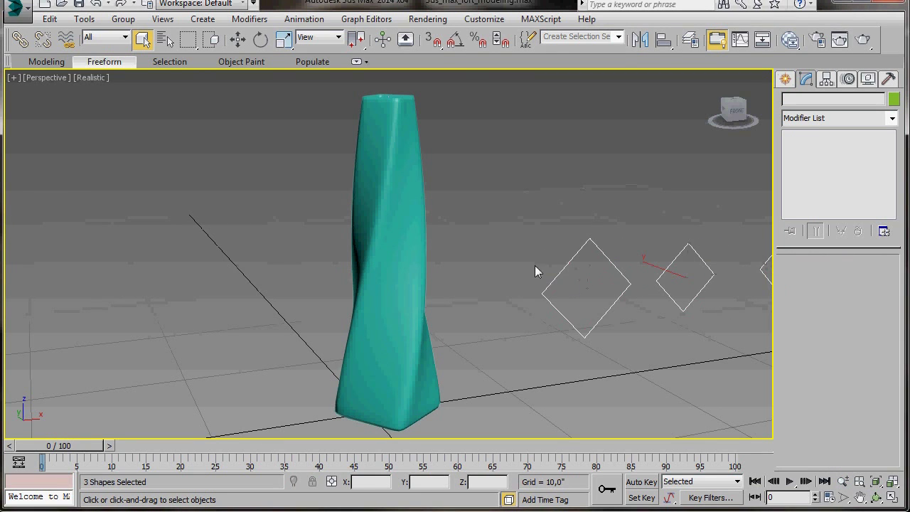
pyautogui.moveTo(388, 178); pyautogui.dragTo(391, 209, button='middle')
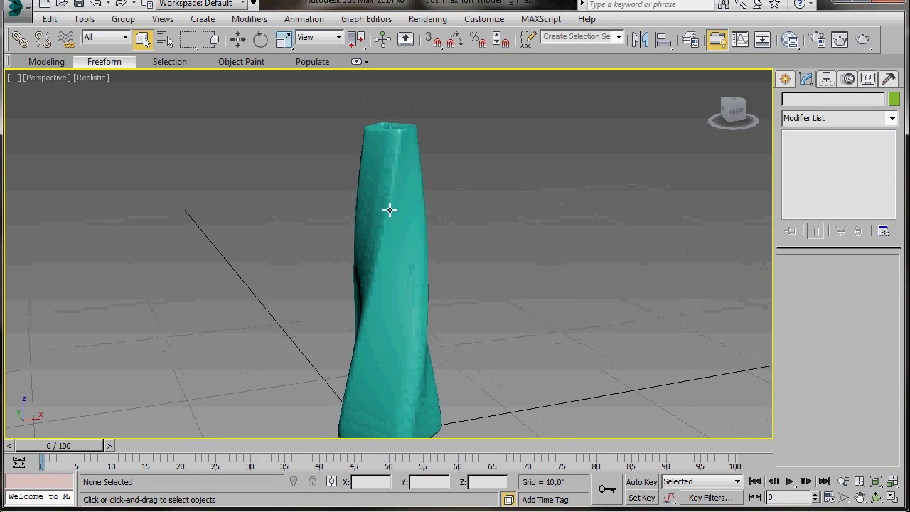
pyautogui.scroll(3, 390, 209)
pyautogui.moveTo(399, 119); pyautogui.dragTo(407, 210, button='middle')
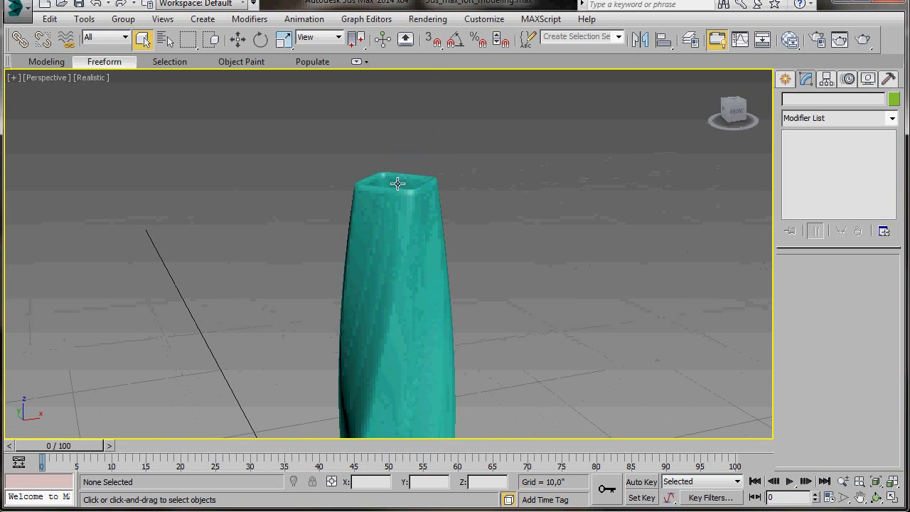
# Inspect the finished vase from its open top down to its base
pyautogui.click(398, 183)
pyautogui.click(476, 243)
pyautogui.moveTo(427, 348); pyautogui.dragTo(427, 308, button='middle')
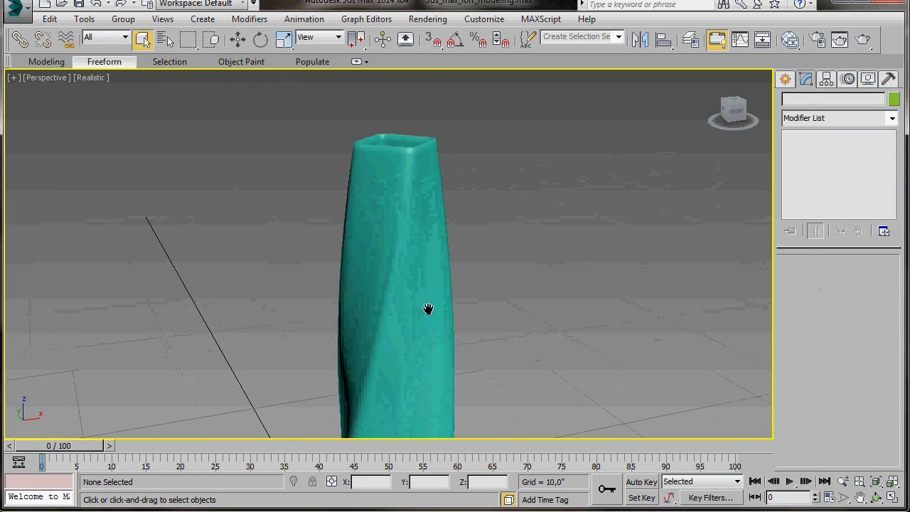
pyautogui.scroll(-4, 427, 308)
pyautogui.moveTo(433, 393); pyautogui.dragTo(434, 321, button='middle')
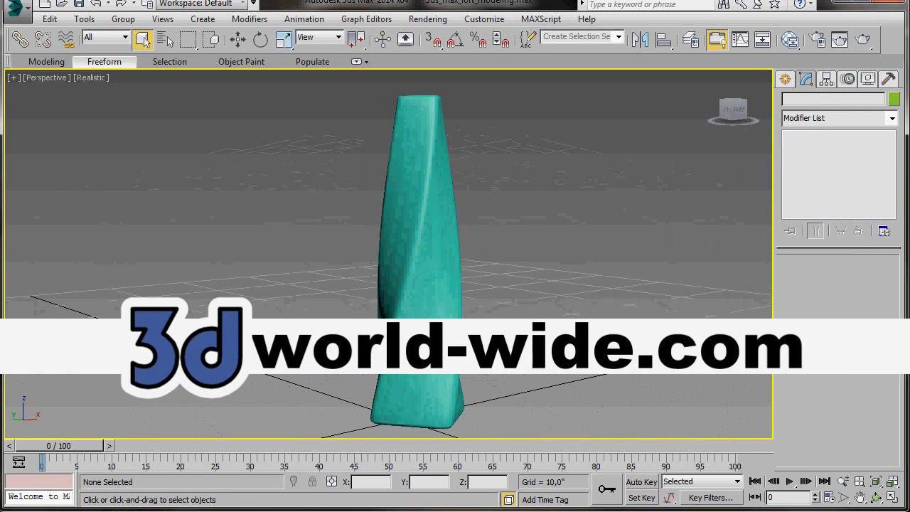